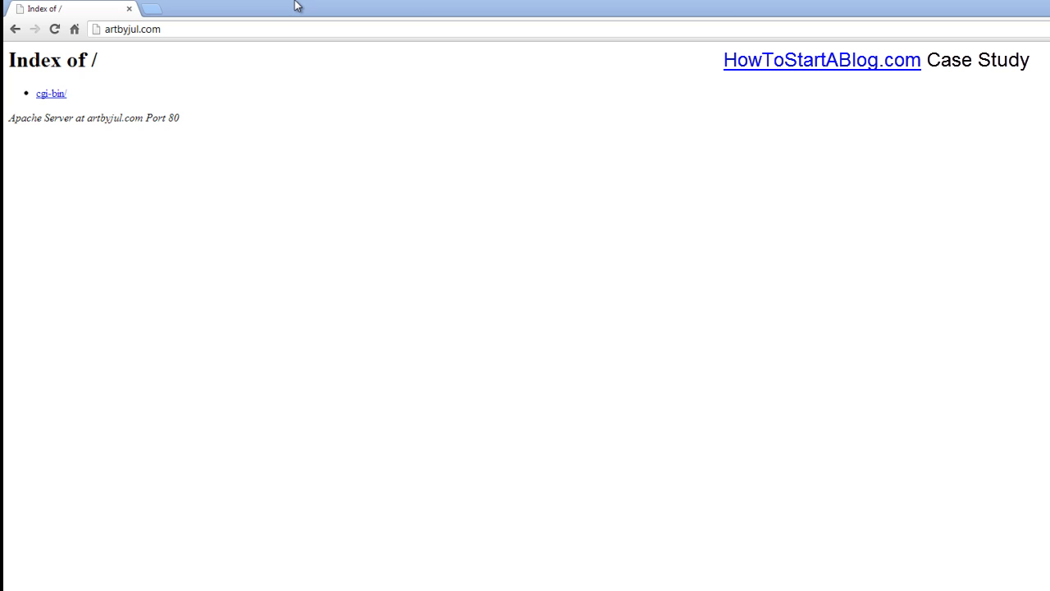
Step: Log into cPanel at artbyjul.com/cpanel with the site's username and password
click(321, 115)
click(232, 31)
click(265, 31)
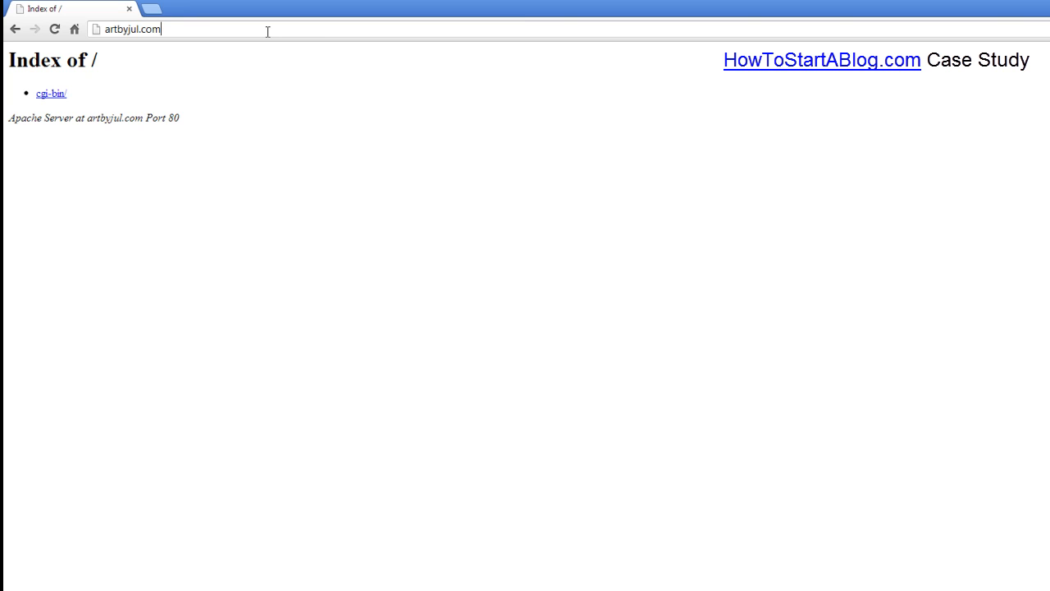
text(/cpanel)
key(Return)
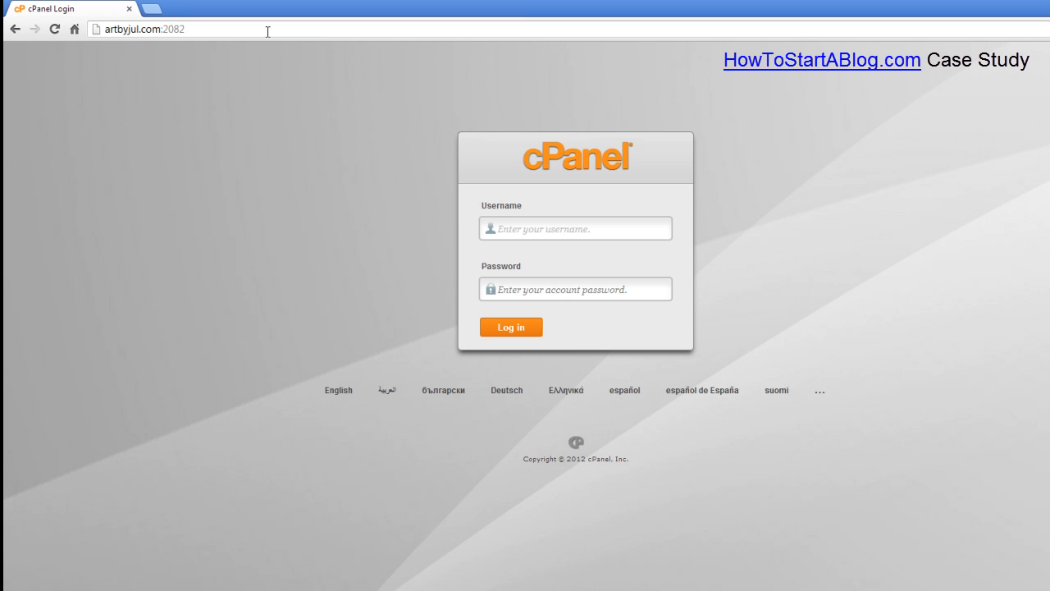
text(artbyjul)
key(Tab)
text(*******)
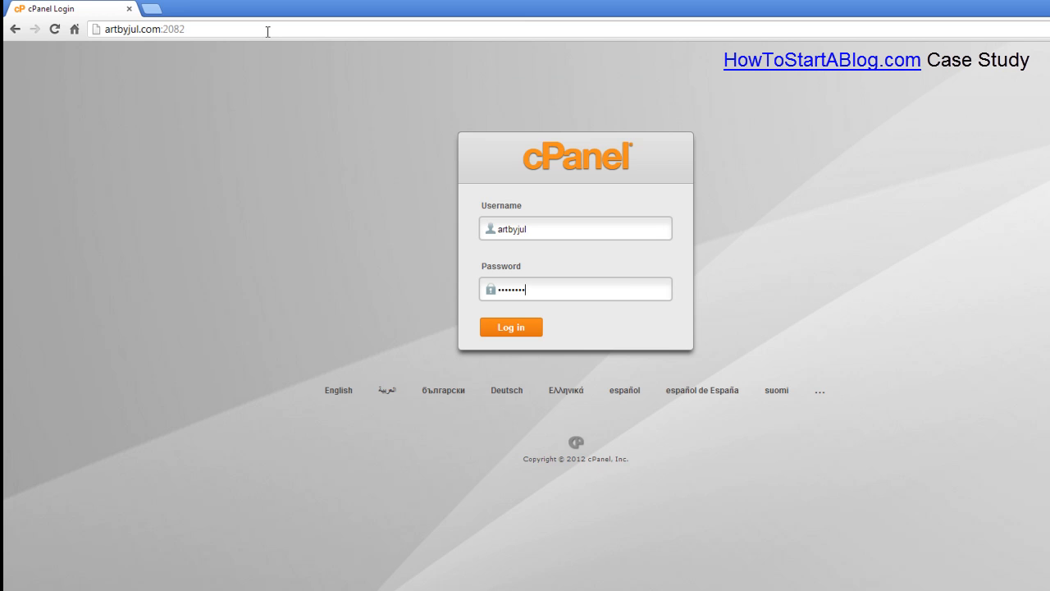
key(Return)
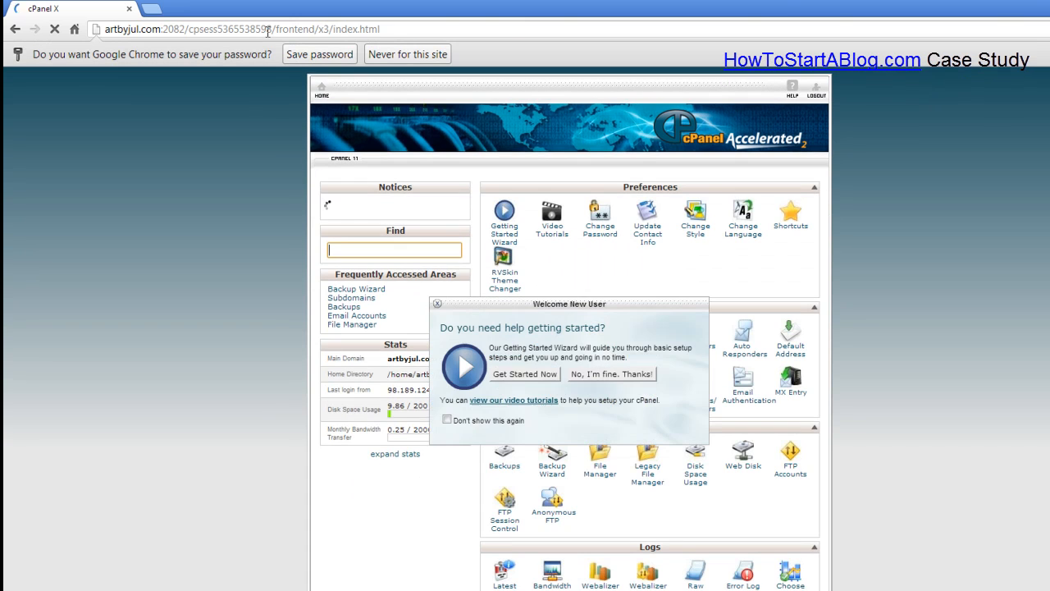
Step: Dismiss the welcome prompt and open Fantastico's WordPress new-installation form
click(618, 389)
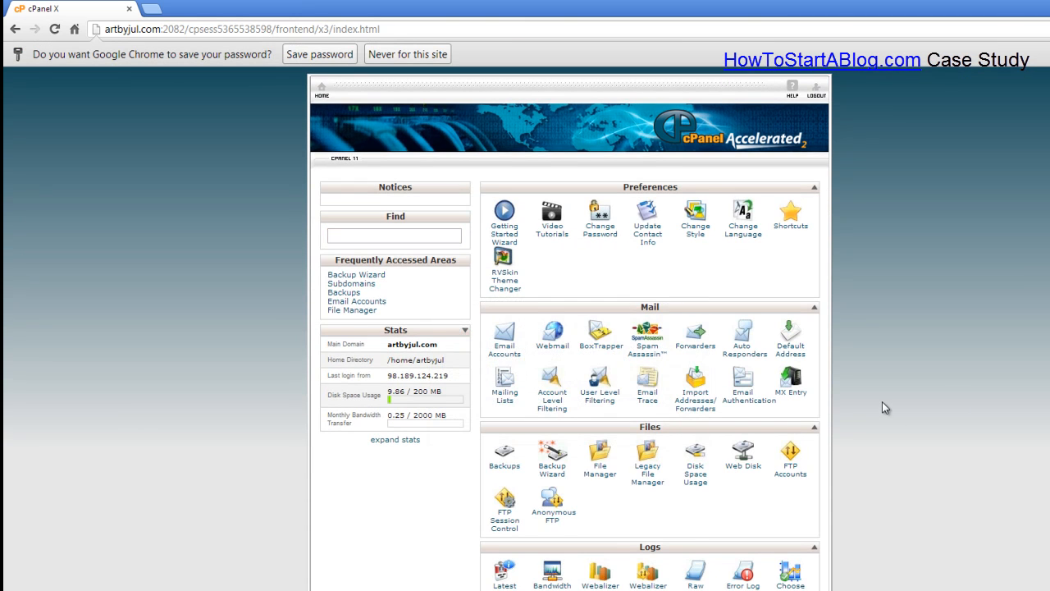
scroll(877, 422, down, 6)
click(645, 461)
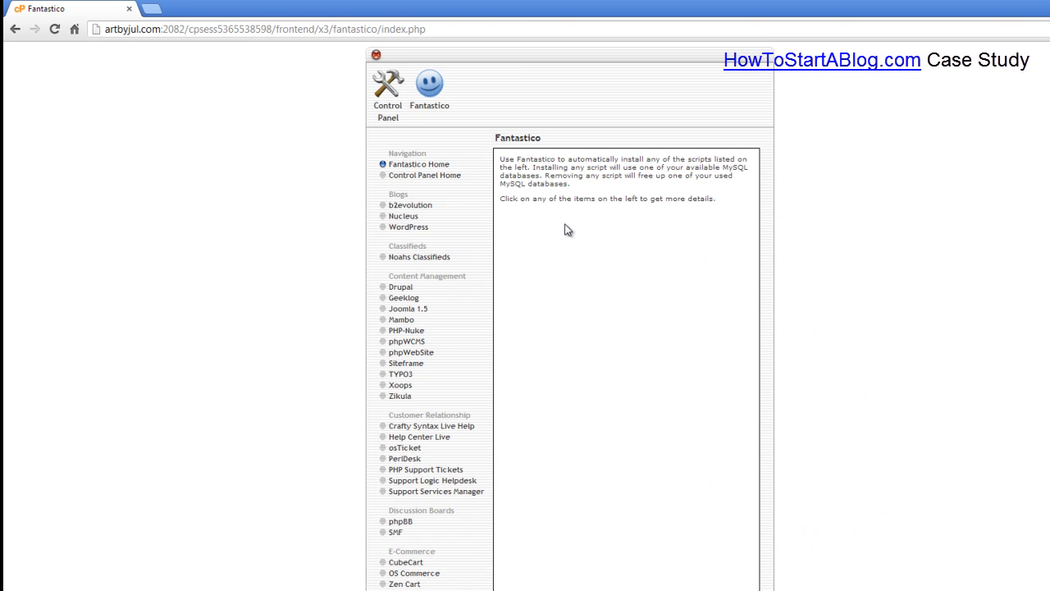
click(403, 217)
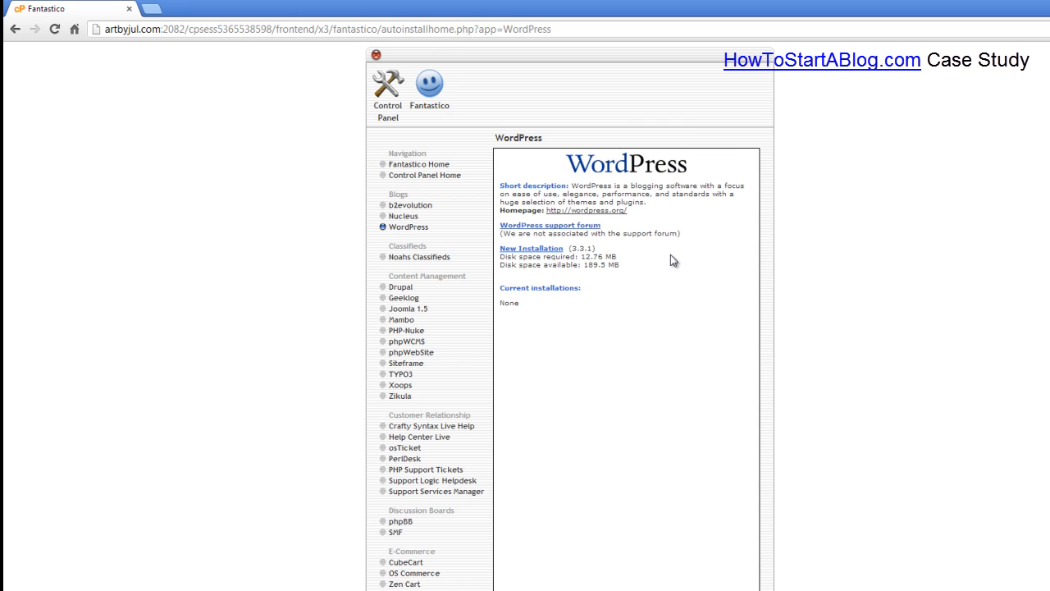
click(533, 249)
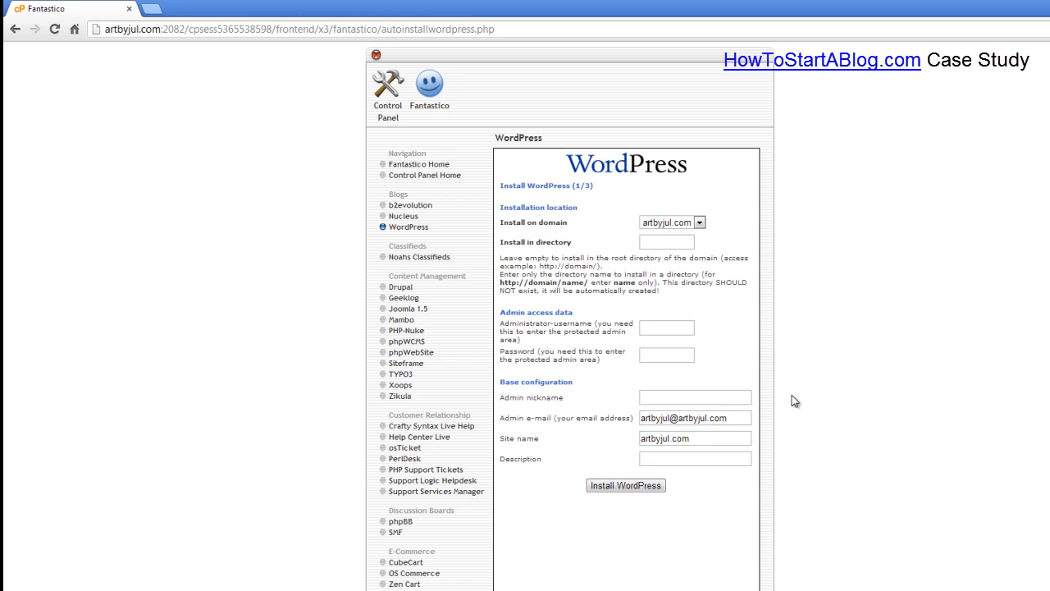
Step: Enter administrator username 'admin', a password and nickname 'admin', keeping the pre-filled e-mail
click(662, 243)
click(669, 330)
text(admin)
key(Tab)
text(demo)
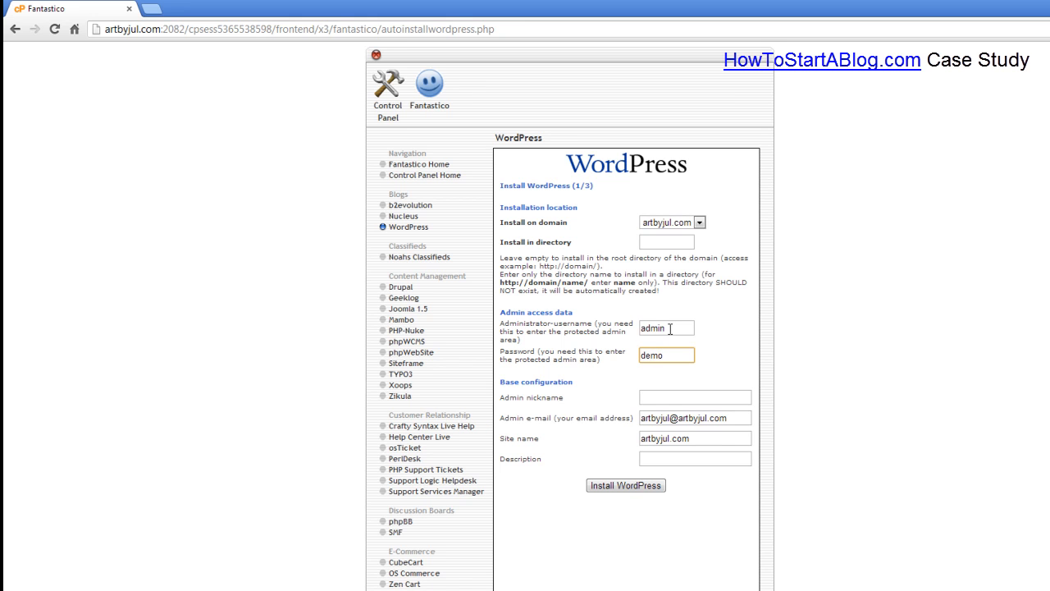
click(672, 396)
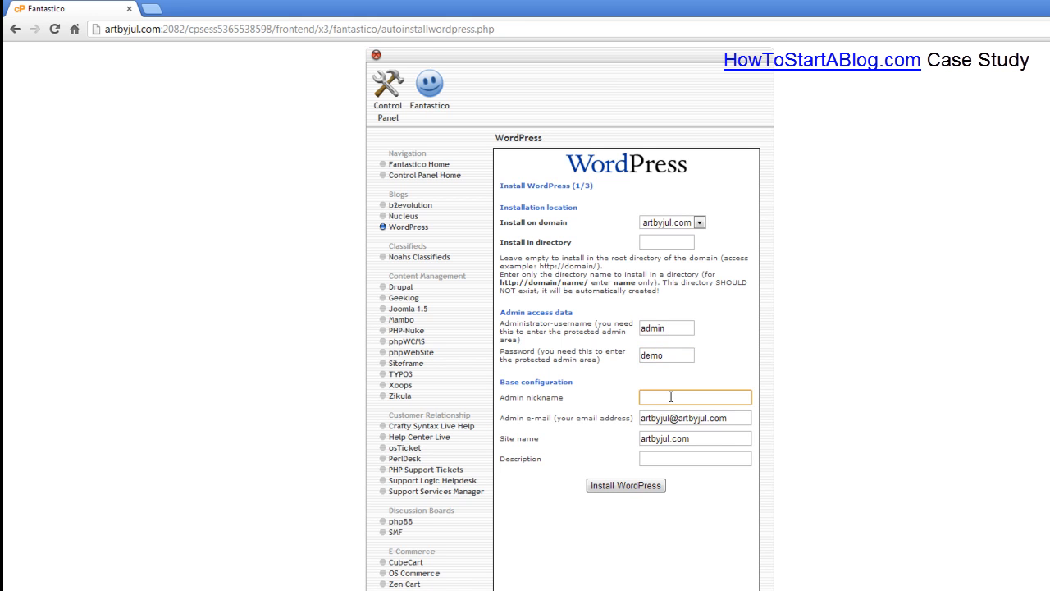
text(admin)
key(Tab)
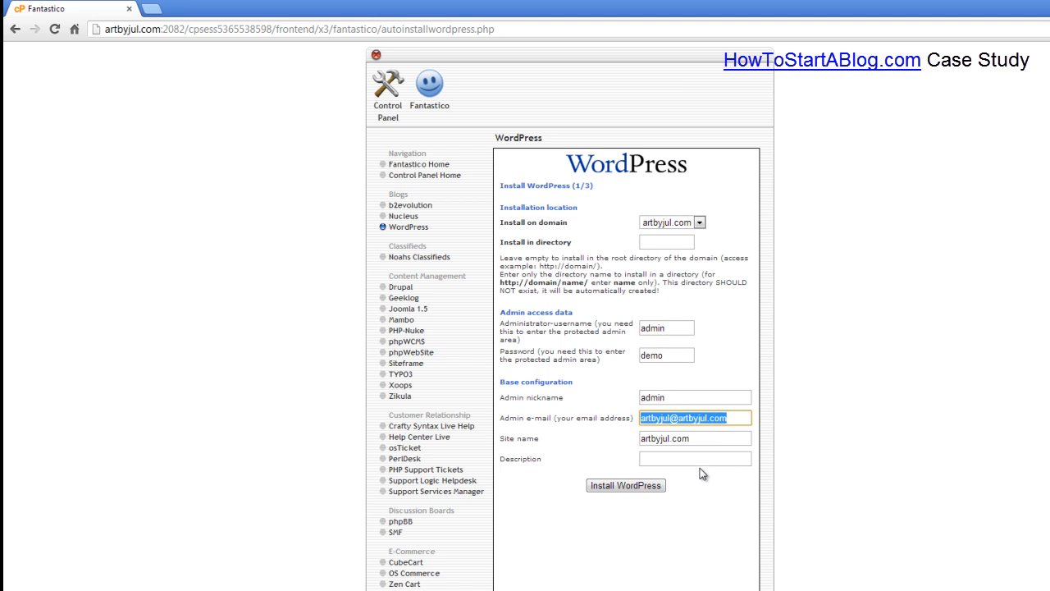
click(733, 419)
Step: Set the site name to 'Art By Jul' and the description to 'Handmade Knit Artwork'
drag(642, 387, 507, 393)
text(Ar)
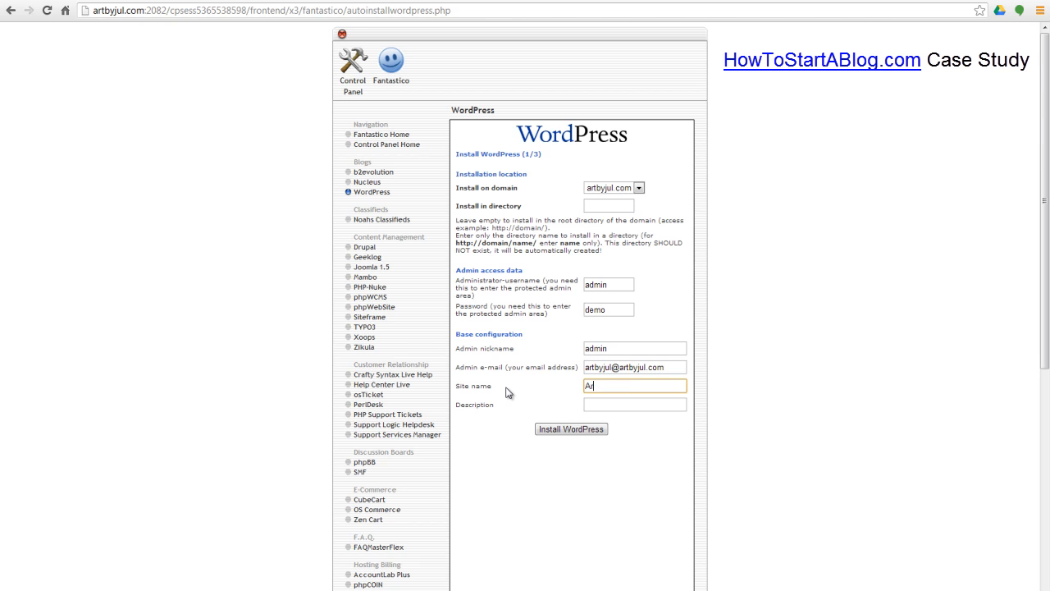
text(t By Jul)
click(614, 406)
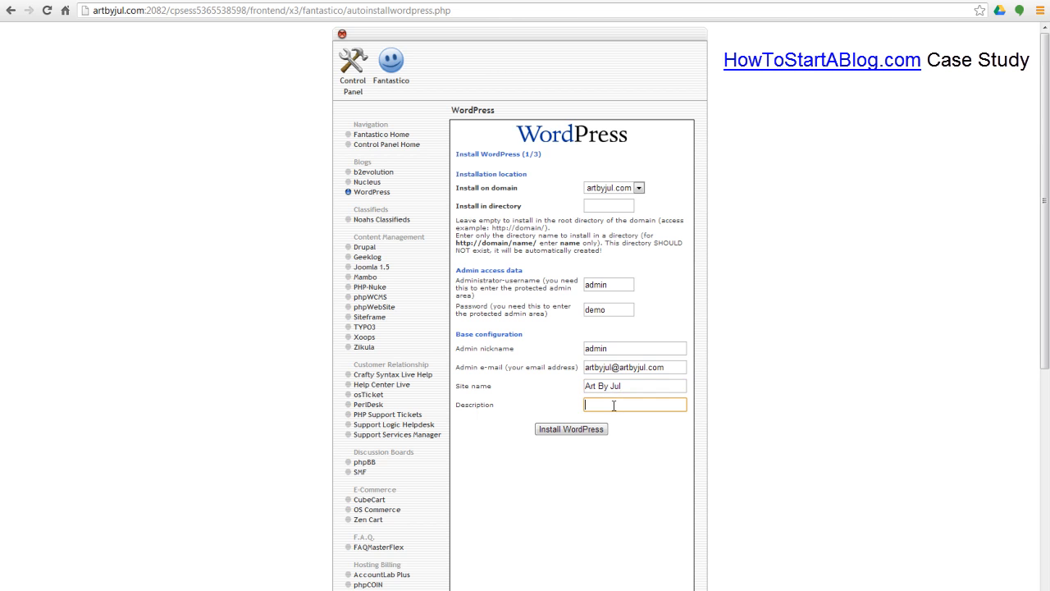
text(Handmade Knit Artwork)
Step: Run the WordPress installation to completion, then load artbyjul.com in the browser
click(583, 428)
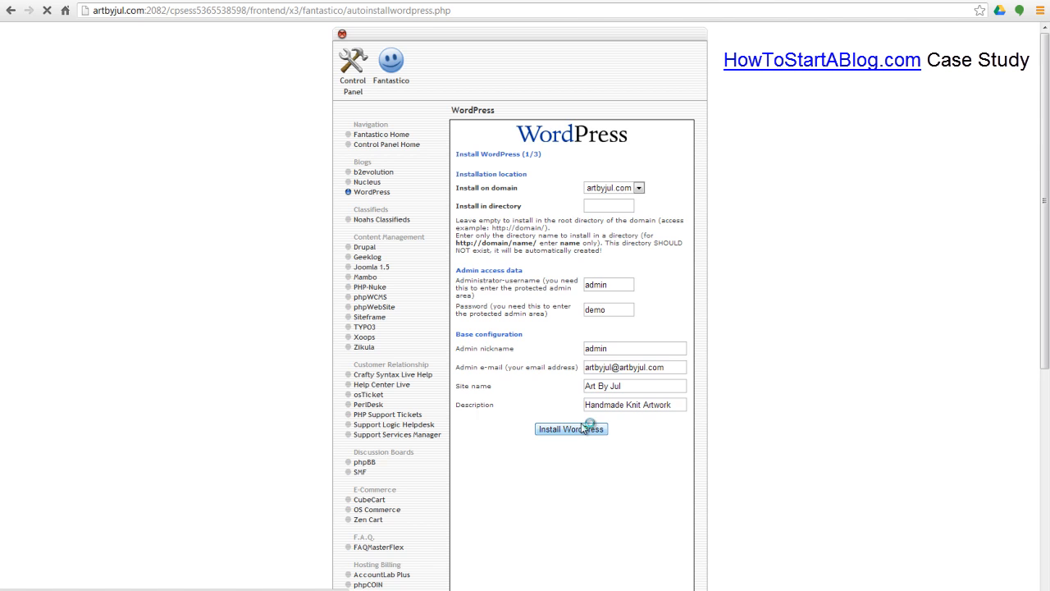
click(570, 225)
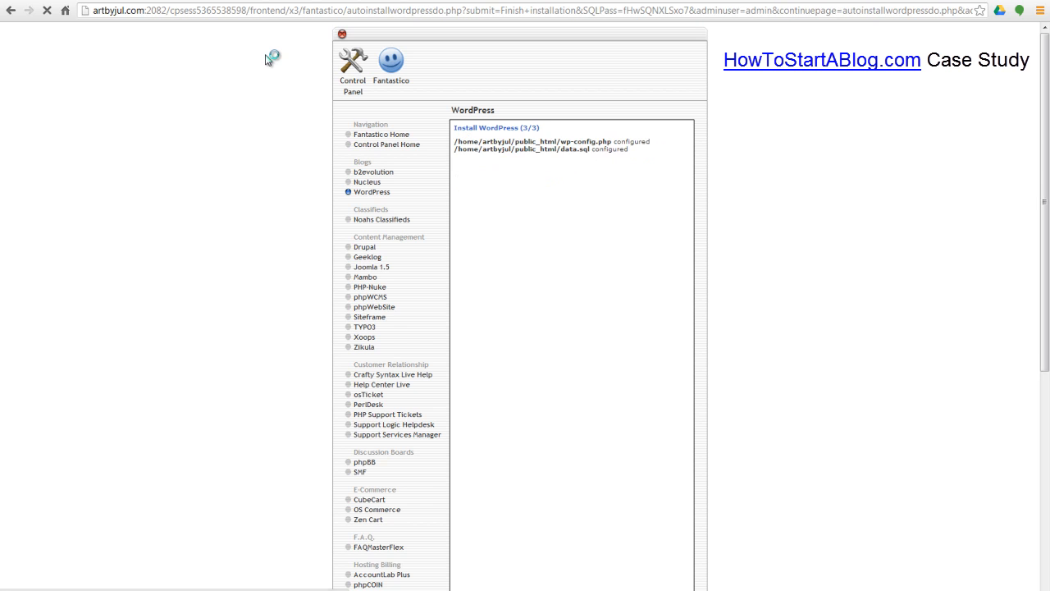
click(161, 14)
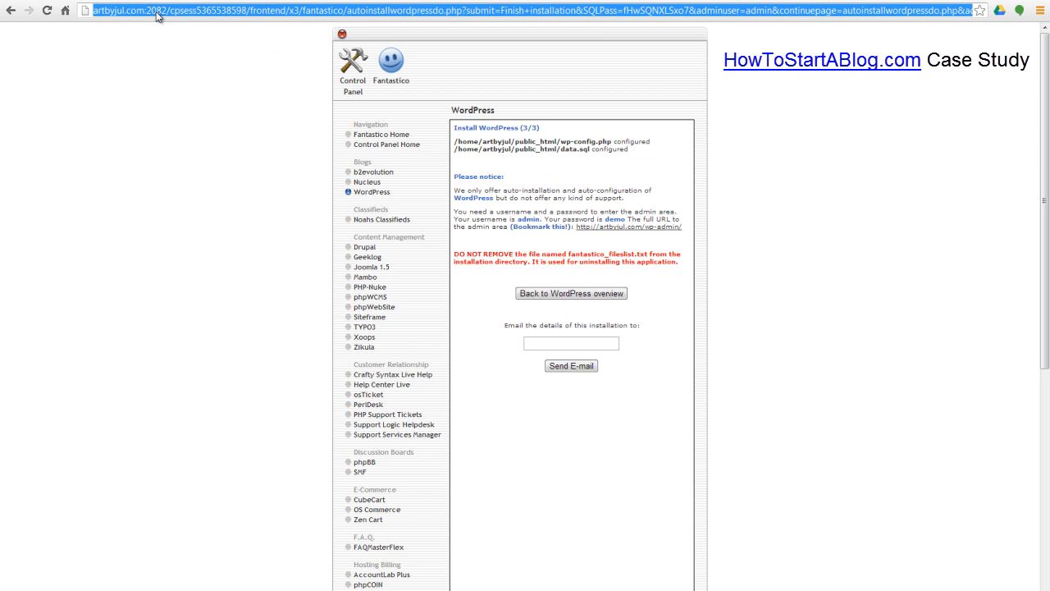
text(artbyjul.com)
key(Return)
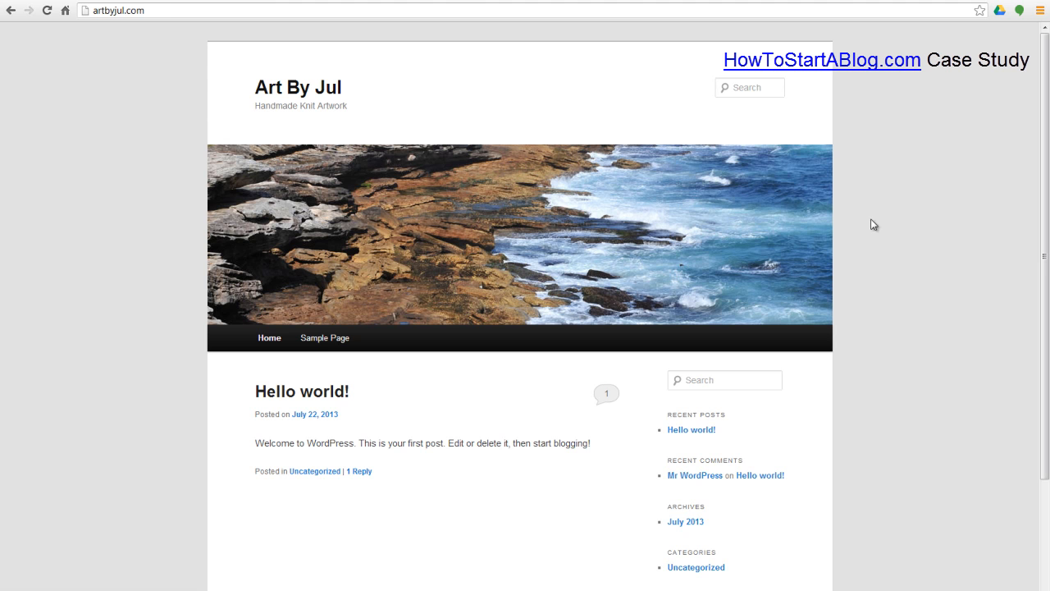
Step: Scroll through the new Art By Jul home page, then go to artbyjul.com/wp-admin
scroll(869, 300, down, 2)
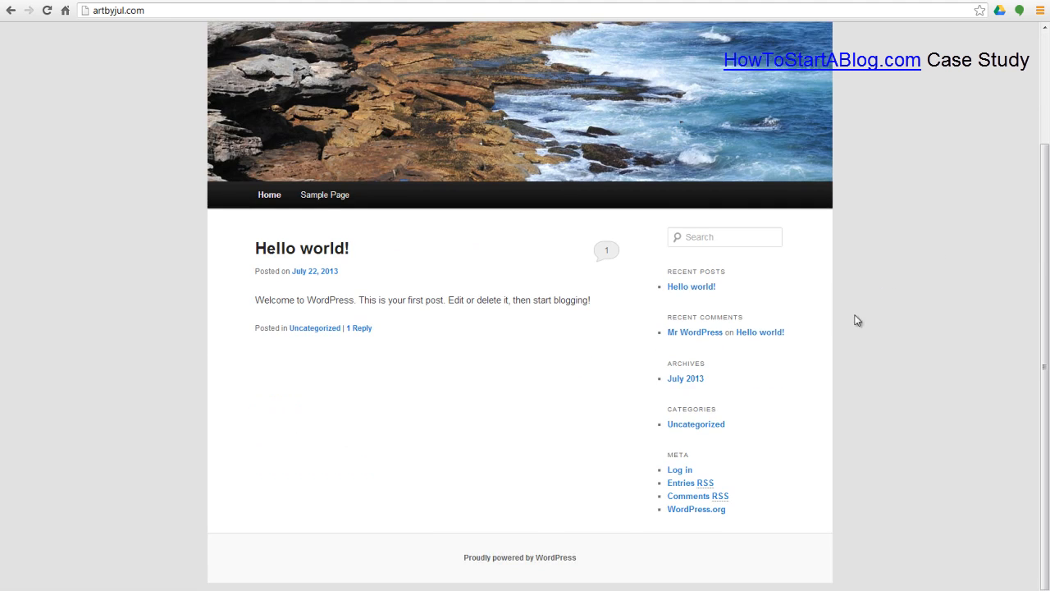
scroll(567, 295, up, 2)
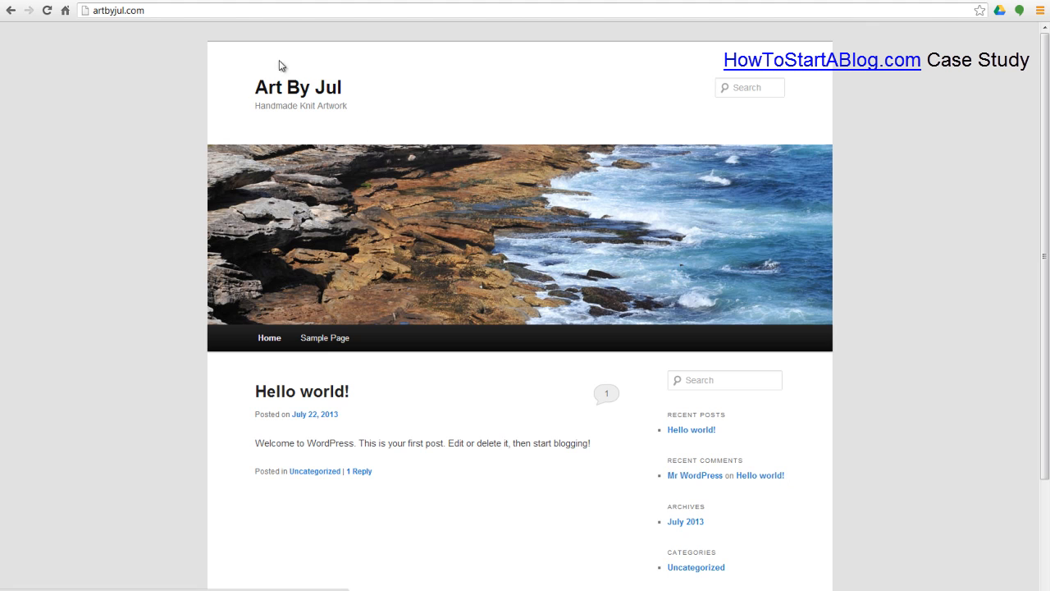
click(289, 15)
text(/wp-adm)
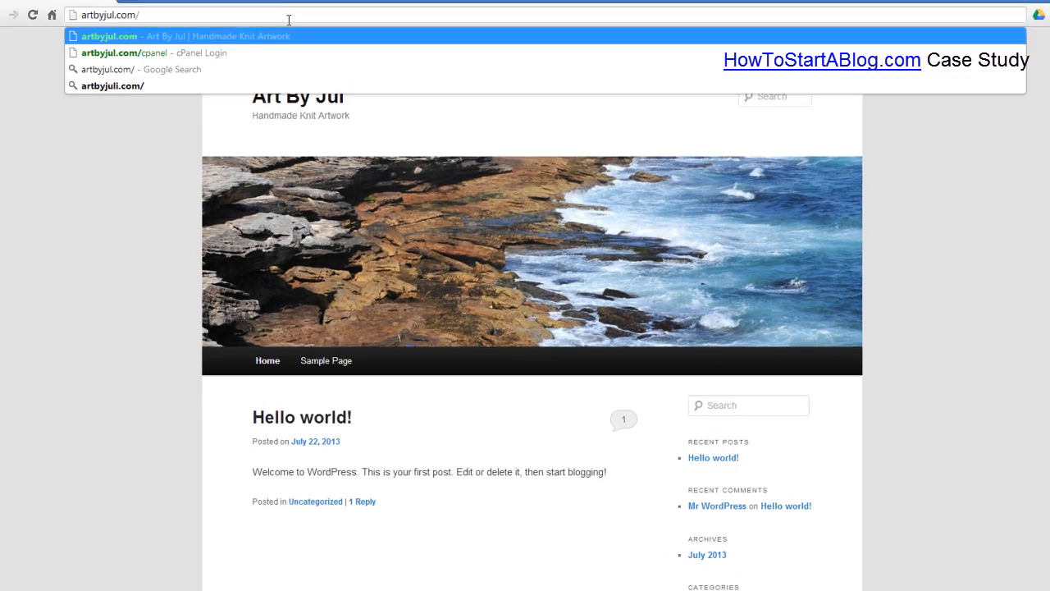
text(in)
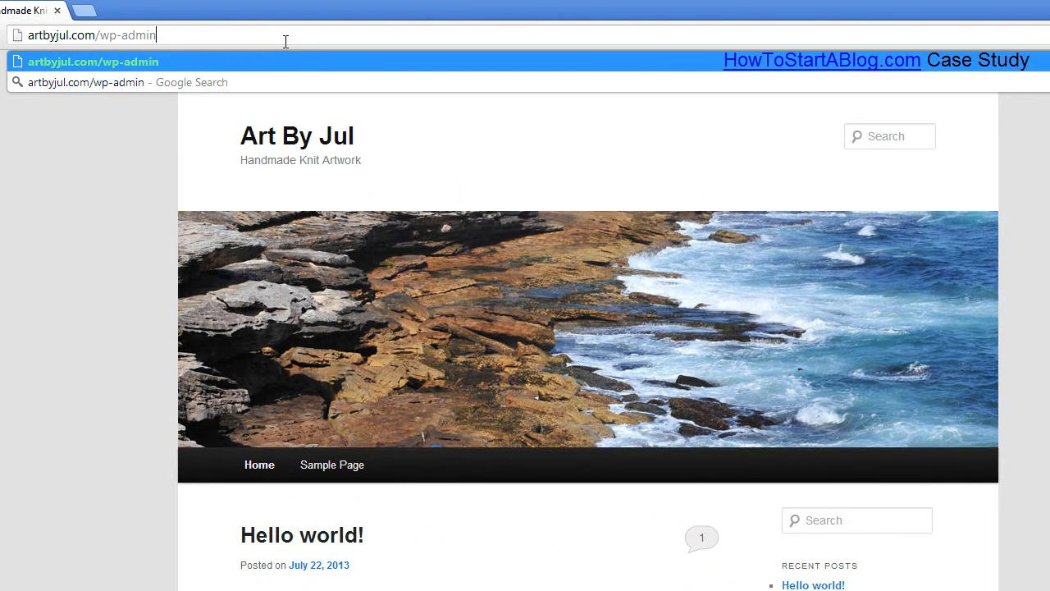
key(Return)
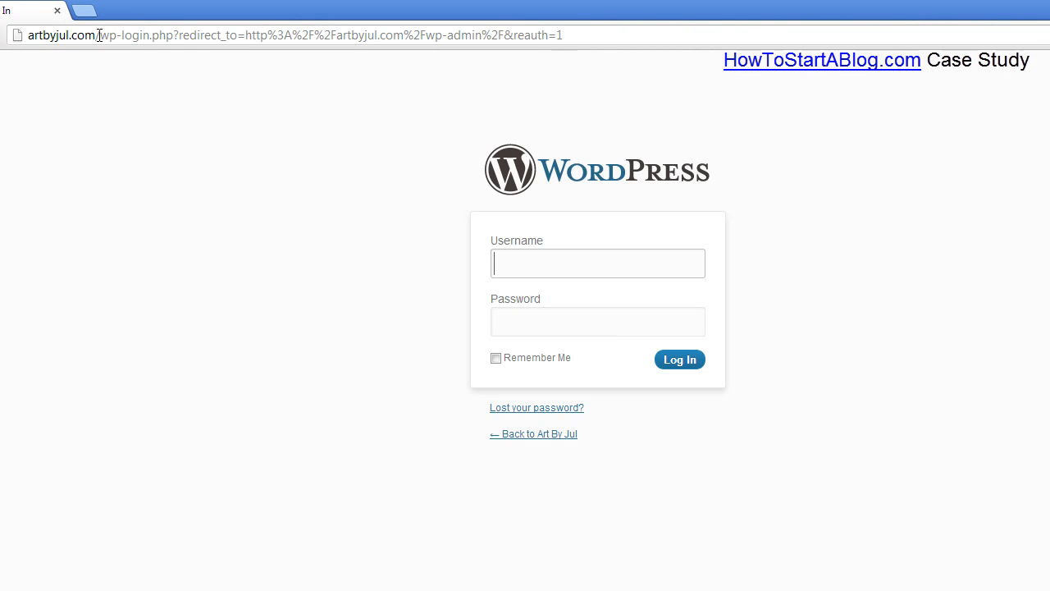
Step: Log into the dashboard as admin, dismiss the toolbar notice, and follow the 3.5.2 update link
click(571, 264)
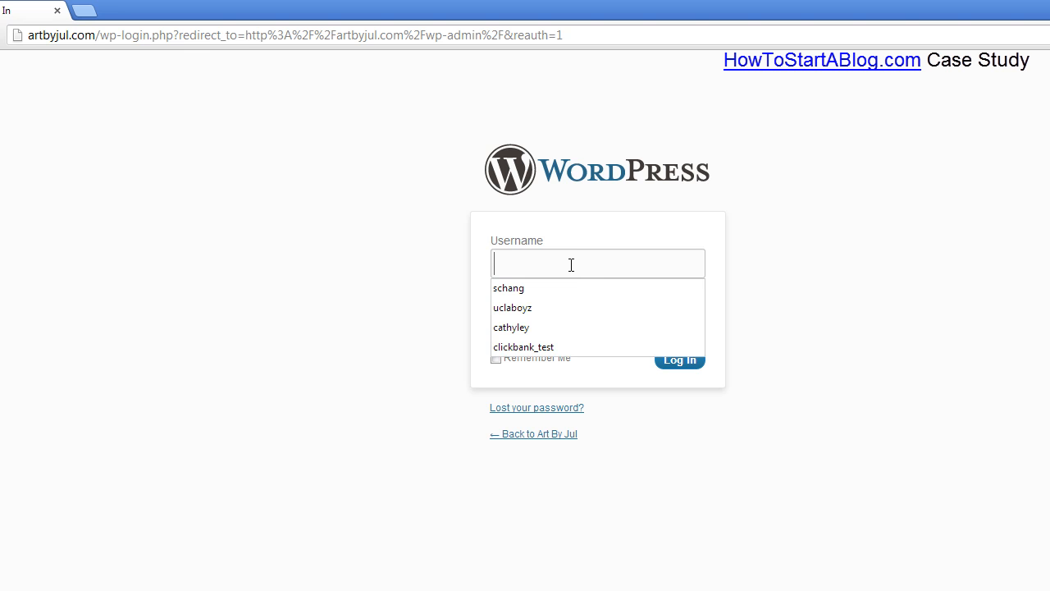
text(admin)
key(Tab)
text(****)
click(680, 362)
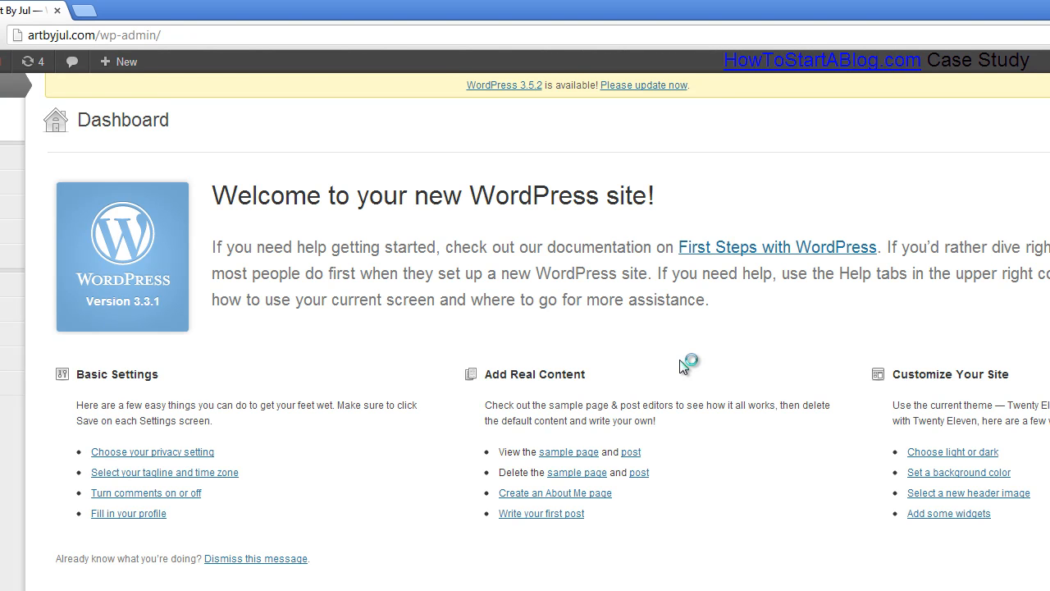
click(683, 229)
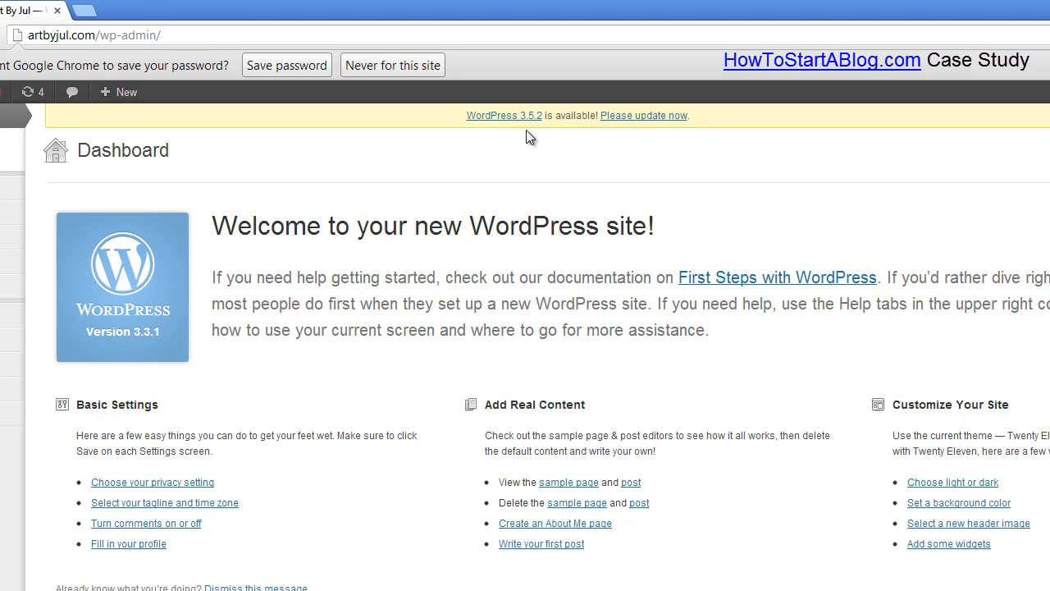
click(661, 117)
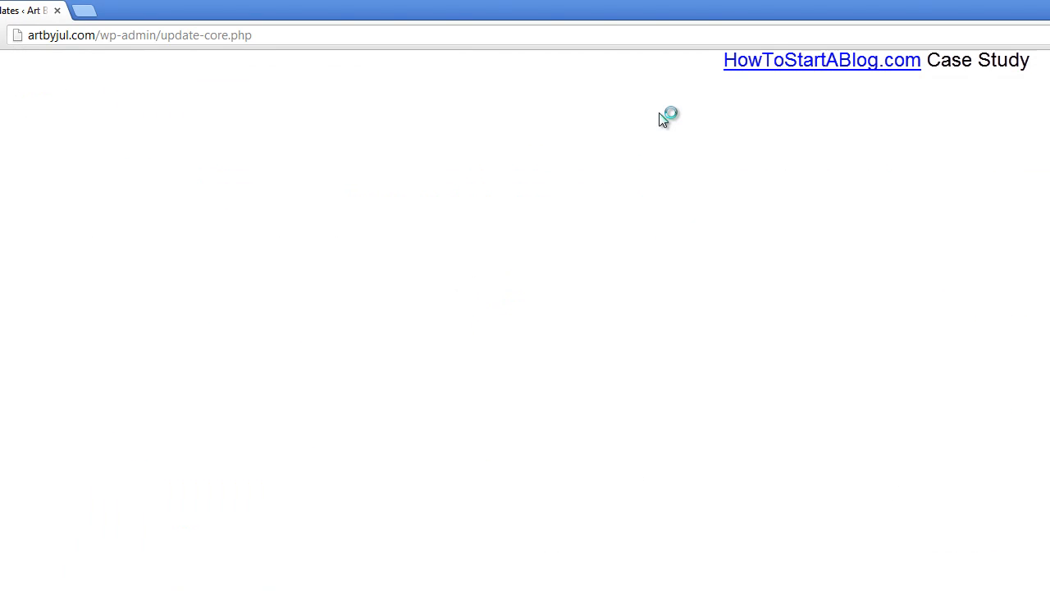
Step: Run Update Now to upgrade WordPress from 3.3.1 to 3.5.2
click(69, 243)
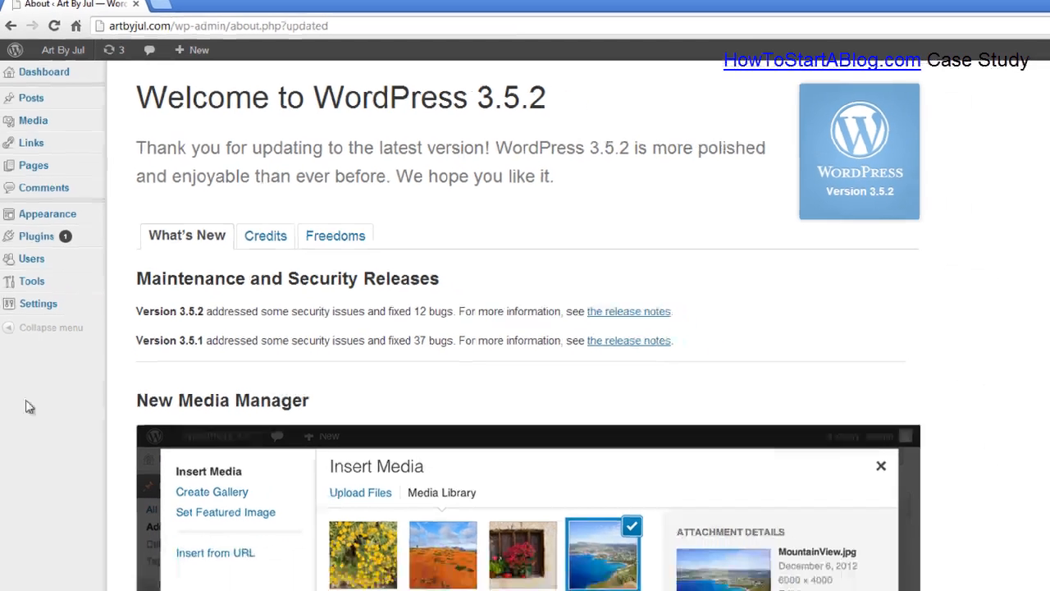
Step: Open artbyjul.com in a new browser tab and scroll through the live site
key(ctrl+t)
text(artbyjul.com)
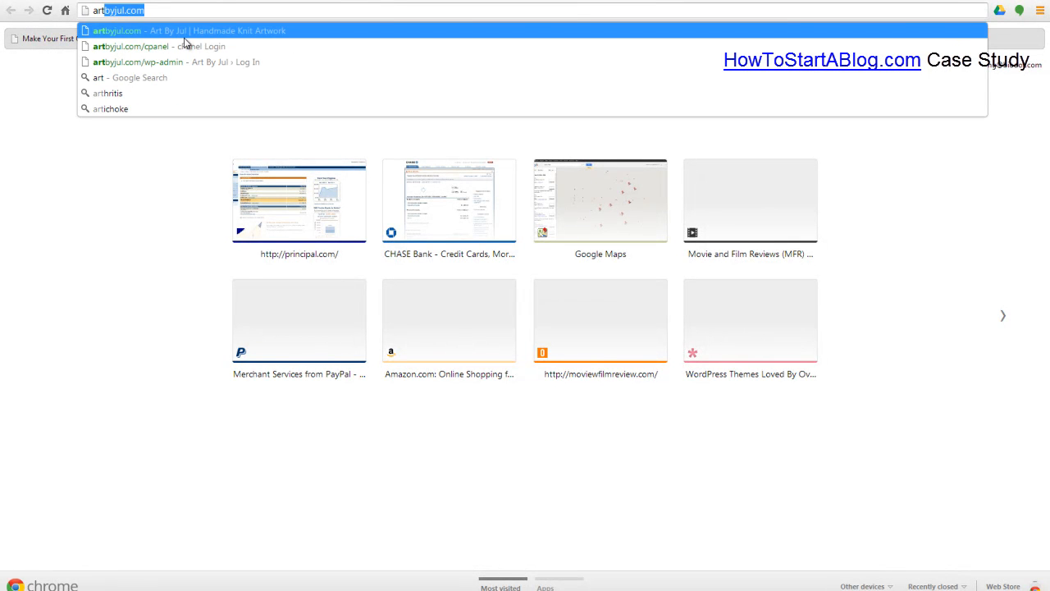
key(Return)
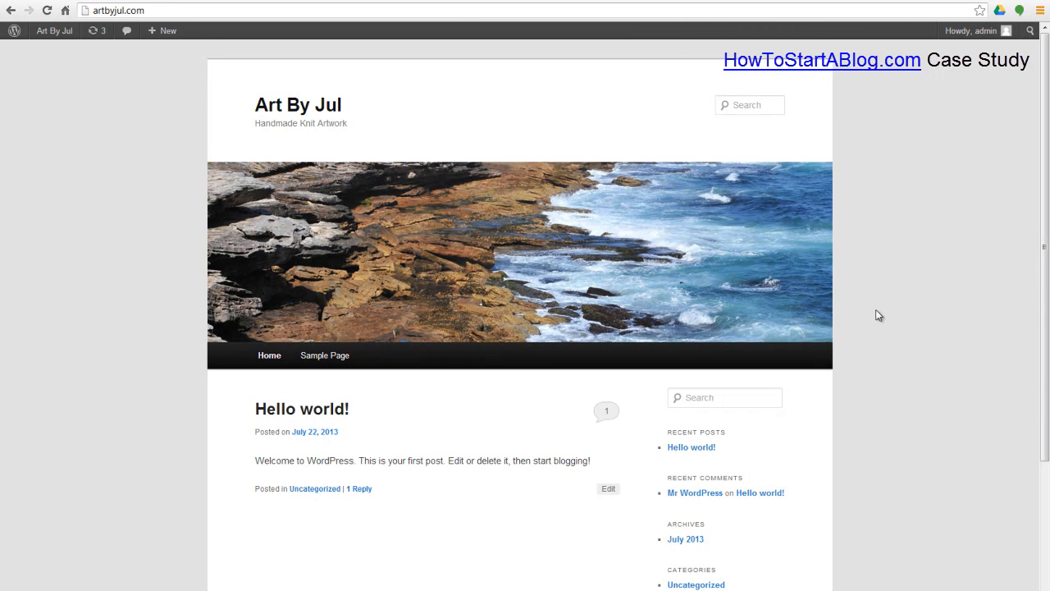
scroll(870, 375, down, 2)
scroll(870, 375, up, 2)
scroll(876, 376, down, 2)
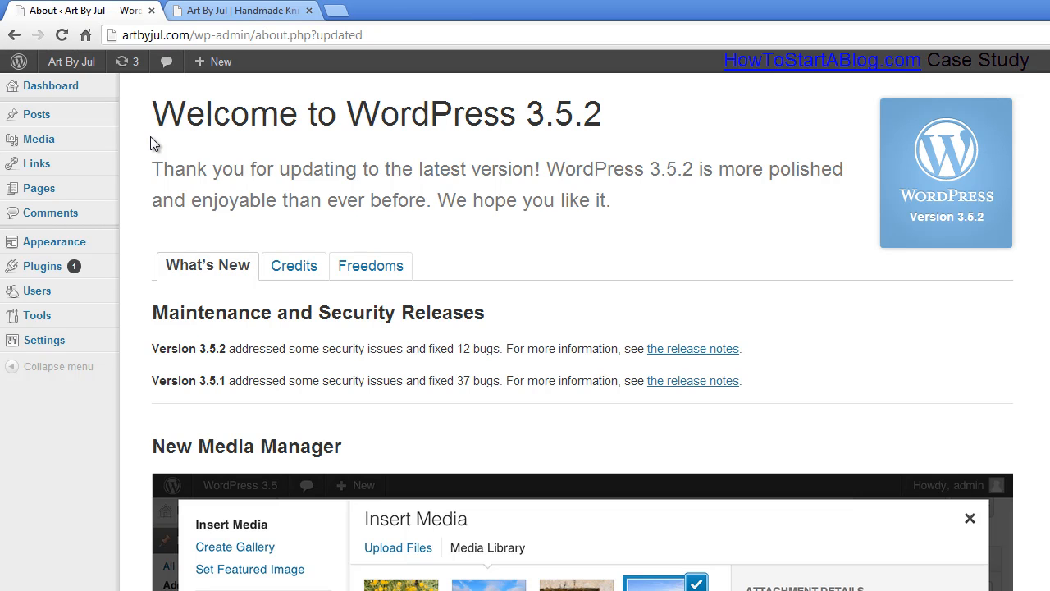
Step: Reload the live blog's homepage, then return to the admin's All Posts list
mouse_move(75, 120)
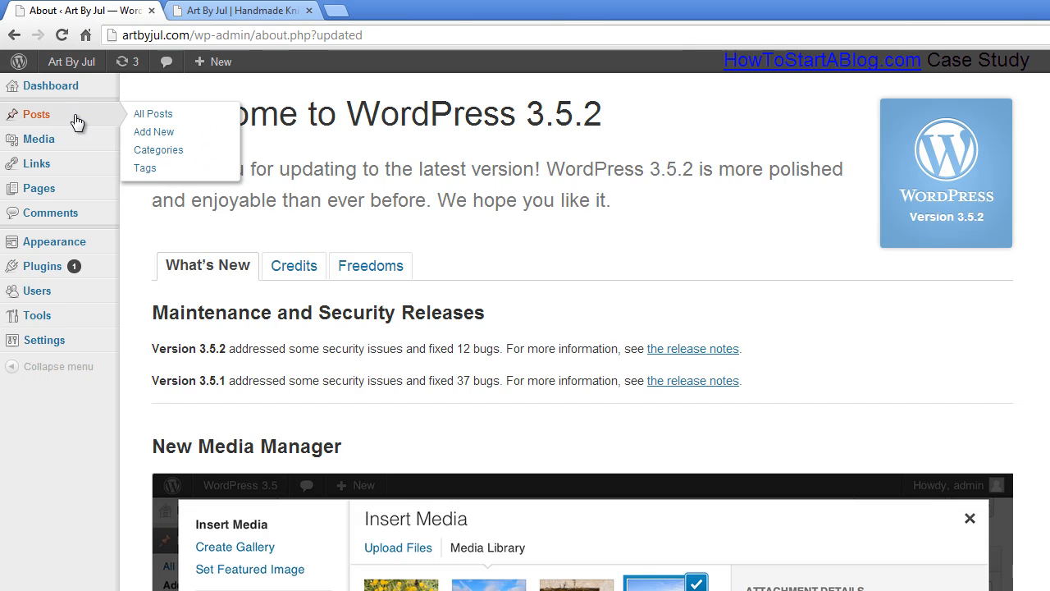
mouse_move(74, 200)
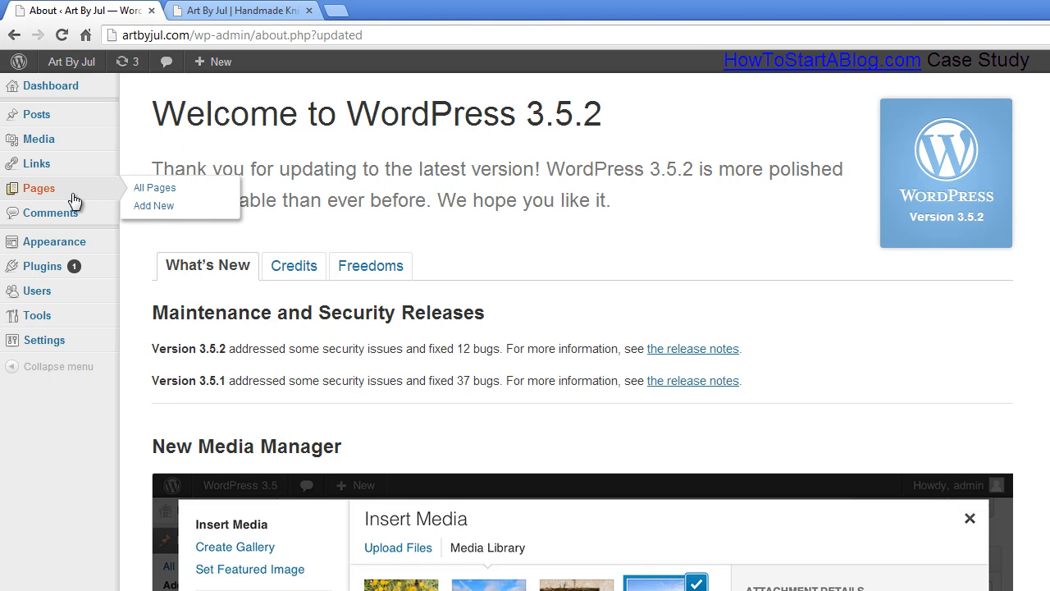
click(234, 10)
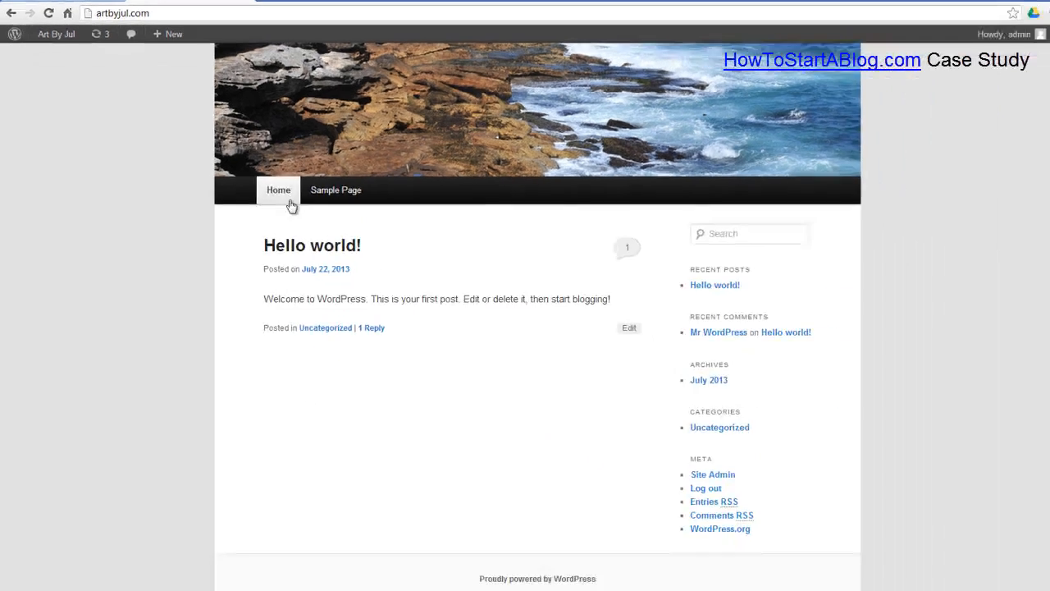
click(353, 259)
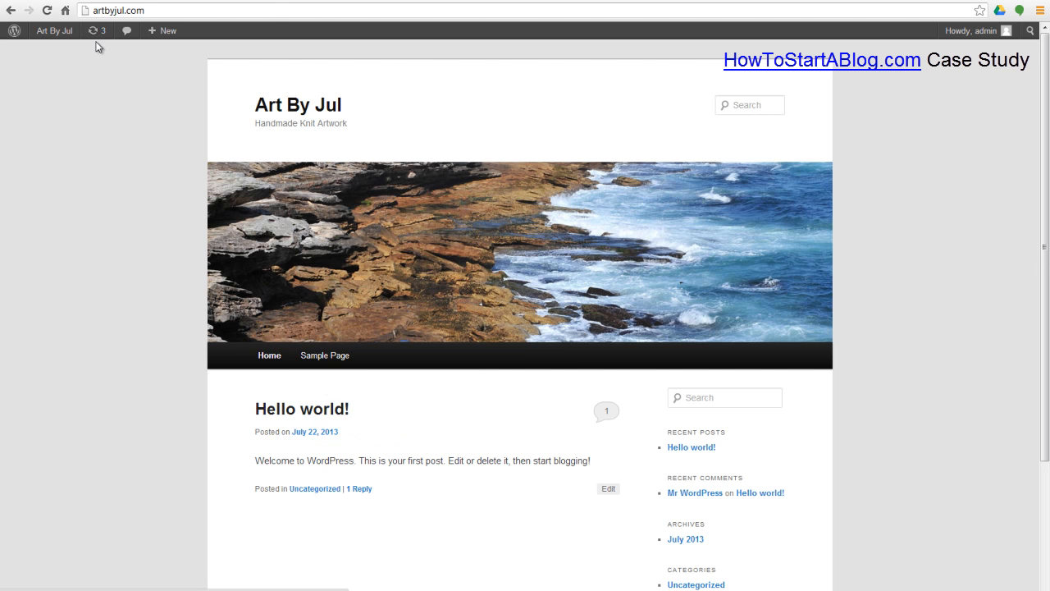
click(74, 1)
click(34, 75)
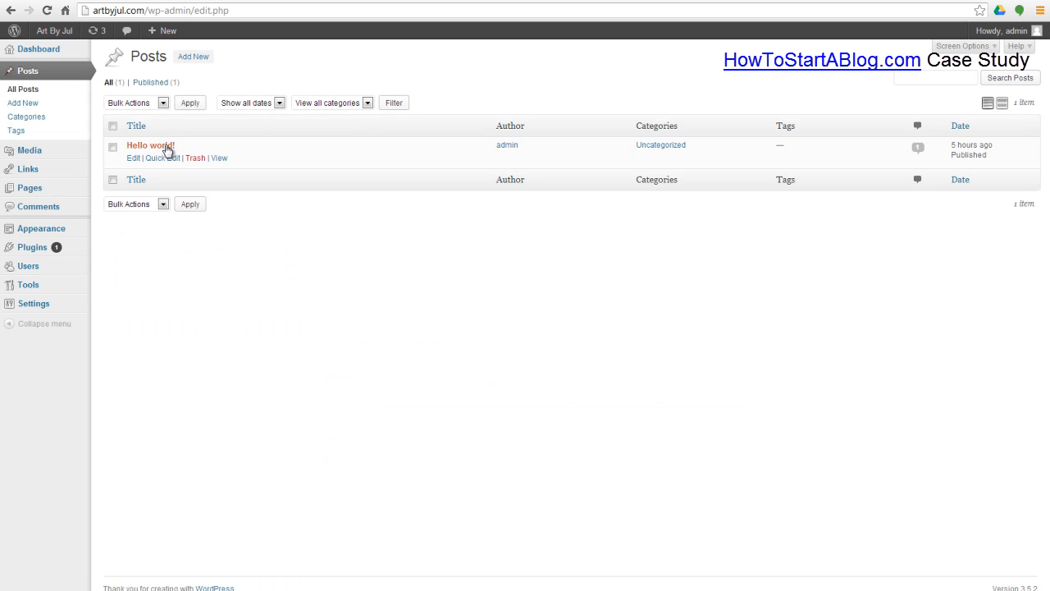
Step: Go to the Pages list and open the Sample Page in the editor
click(28, 191)
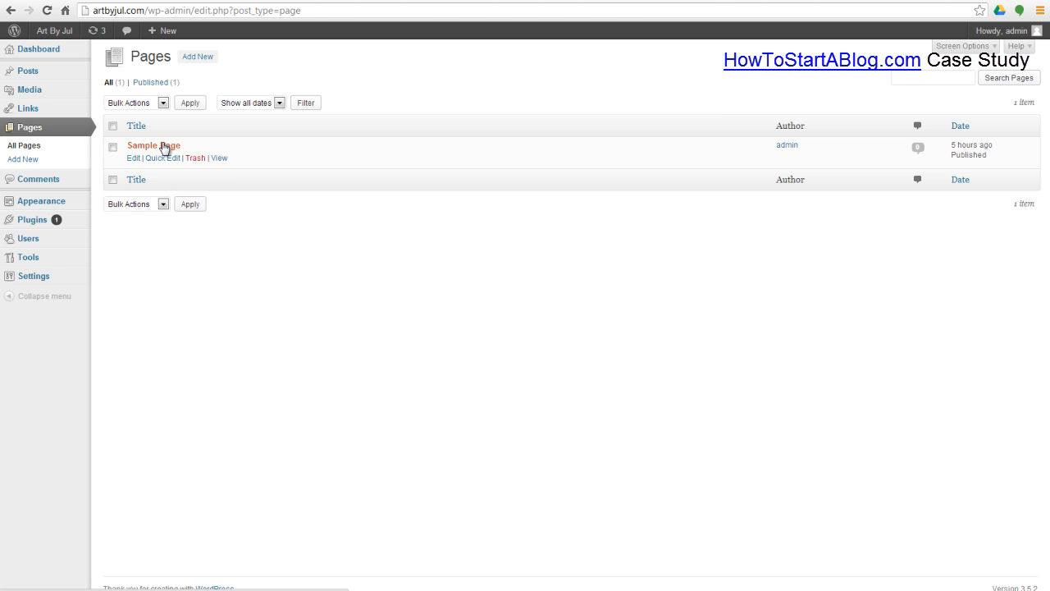
click(237, 1)
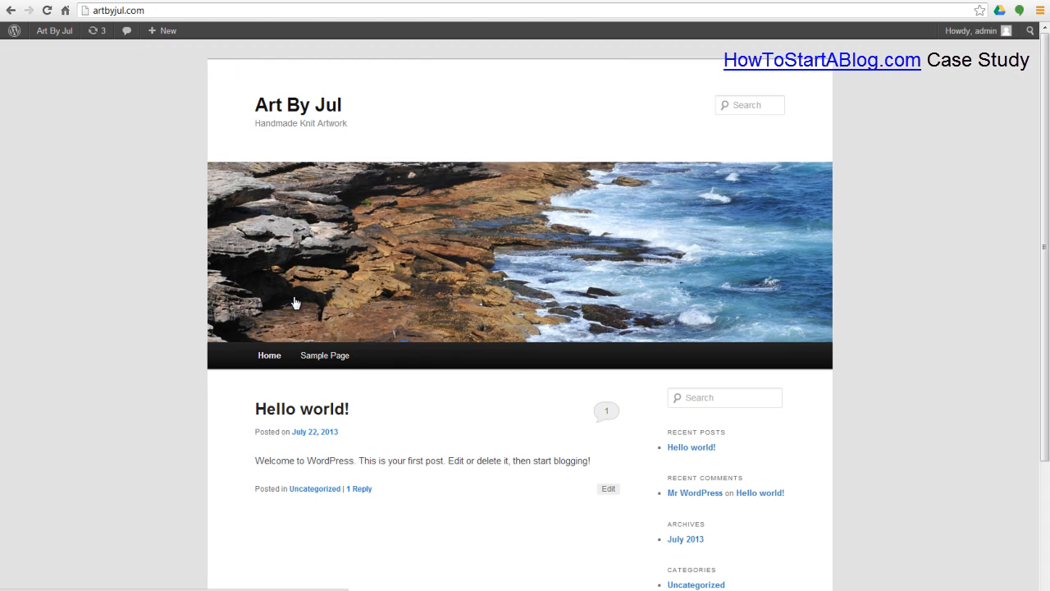
click(120, 1)
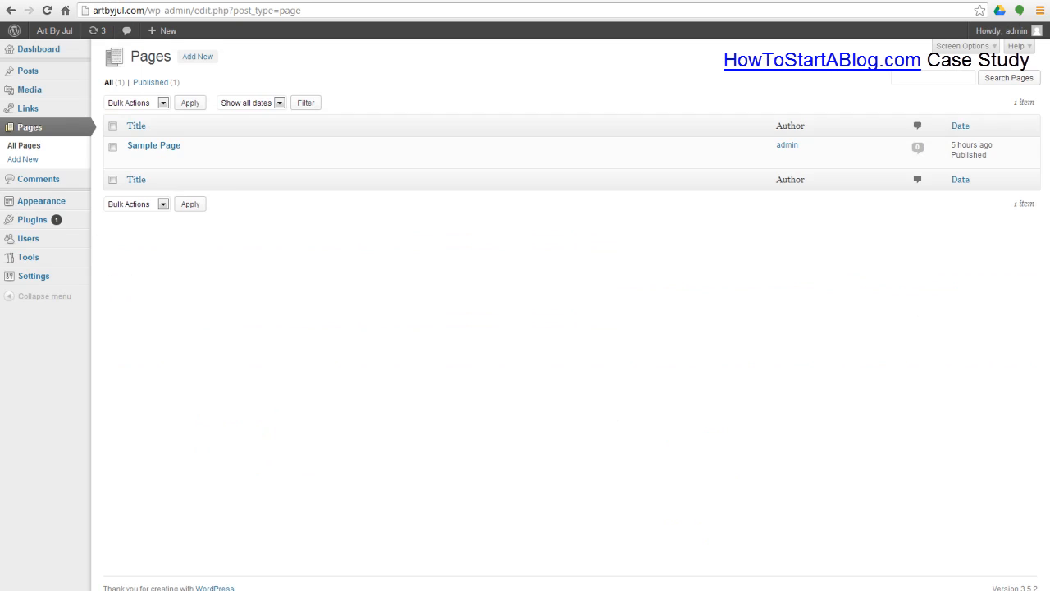
click(157, 146)
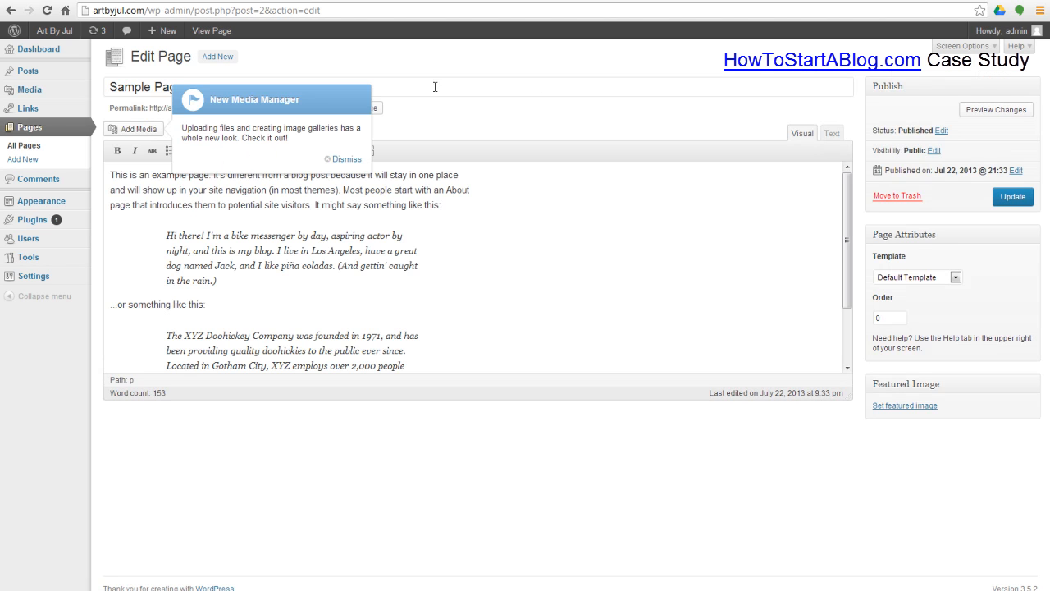
Step: Dismiss the New Media Manager tip and check the Sample Page's page_id=2 permalink against the live site
click(345, 159)
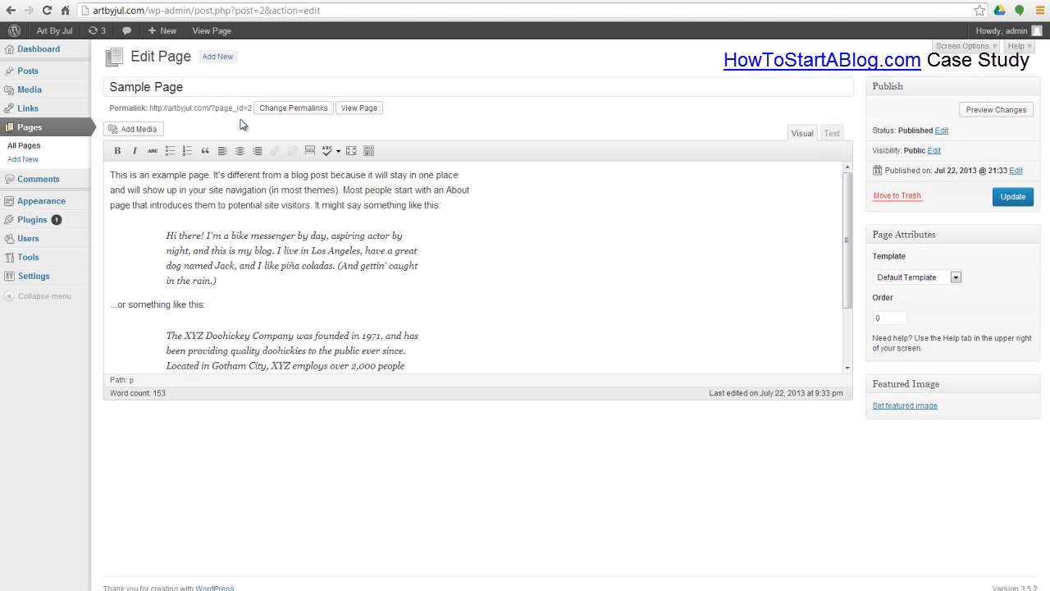
drag(110, 107, 252, 109)
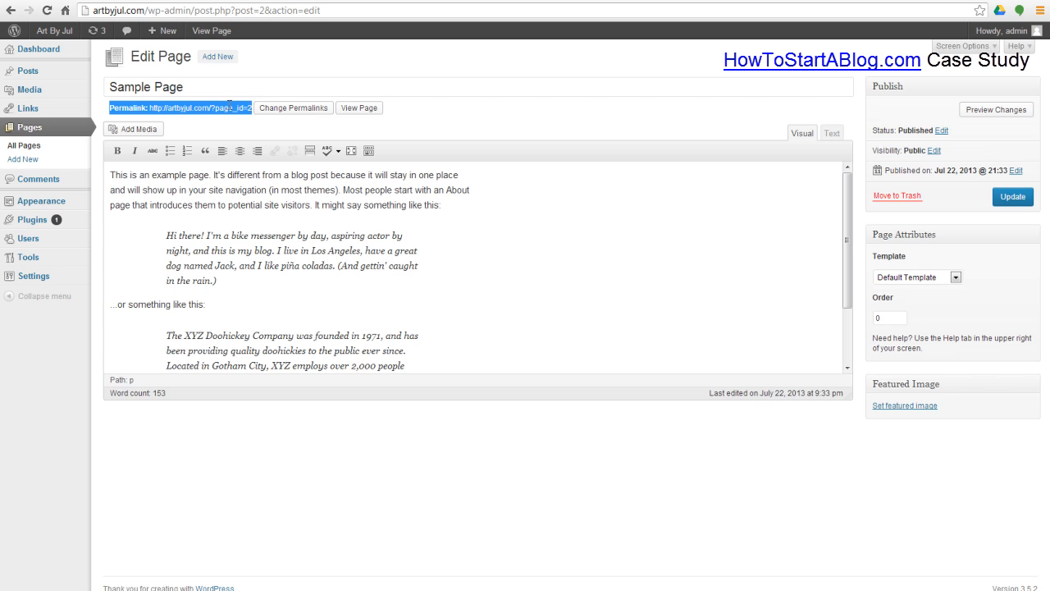
click(229, 107)
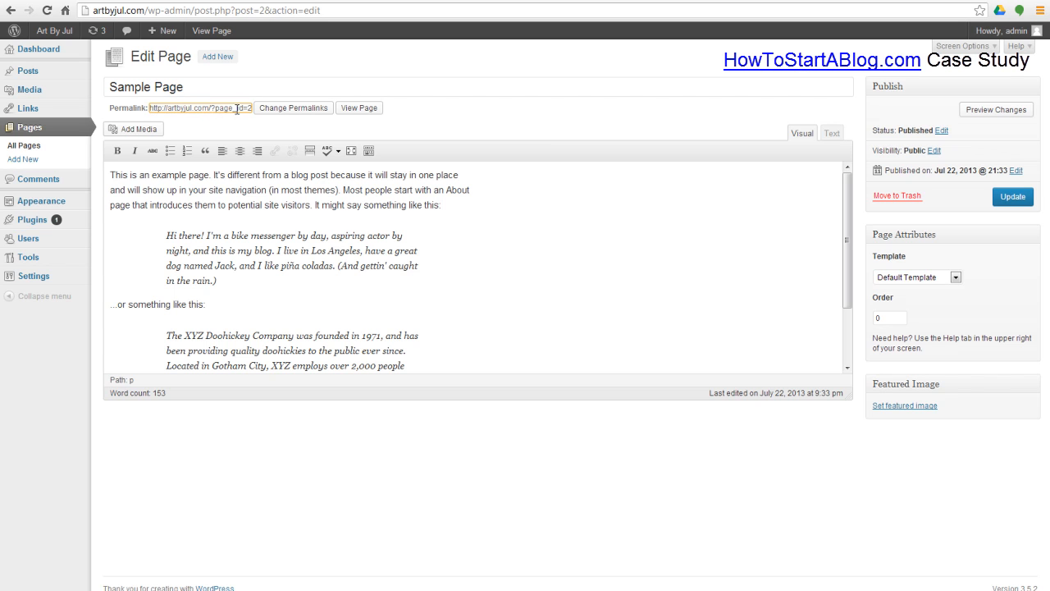
click(215, 2)
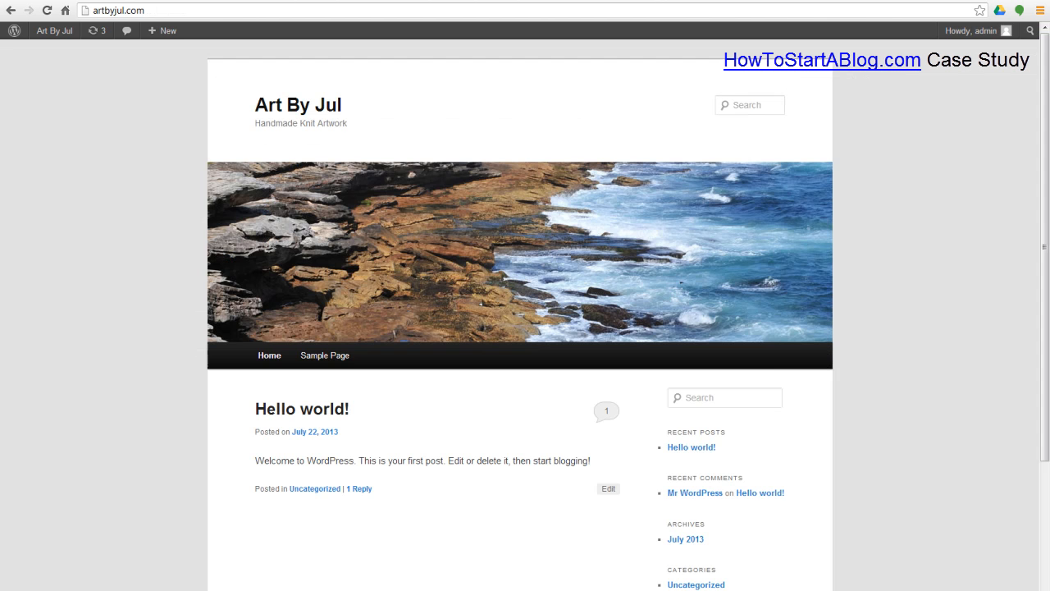
click(306, 355)
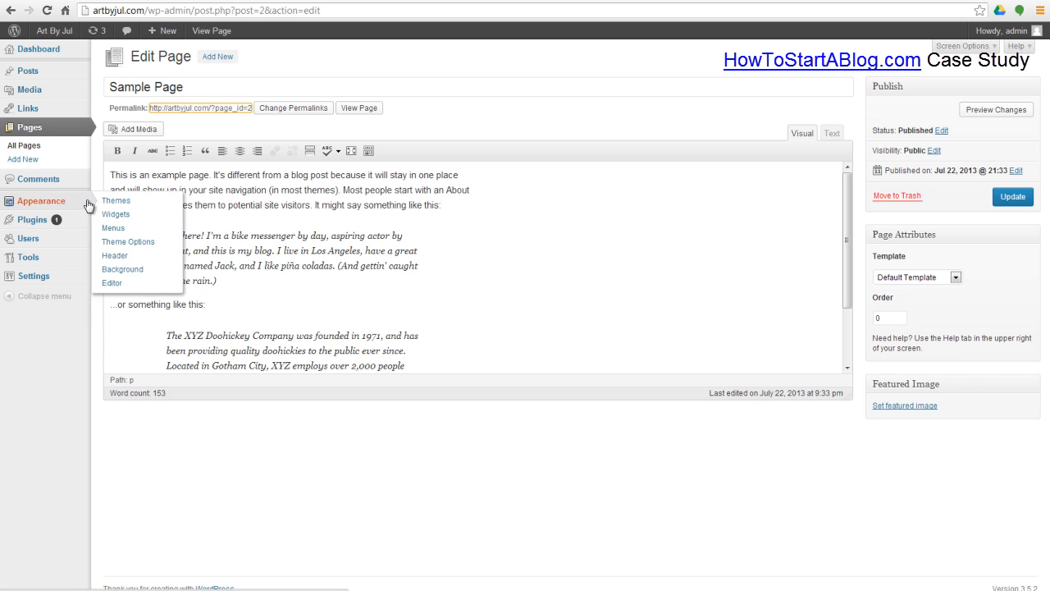
mouse_move(48, 277)
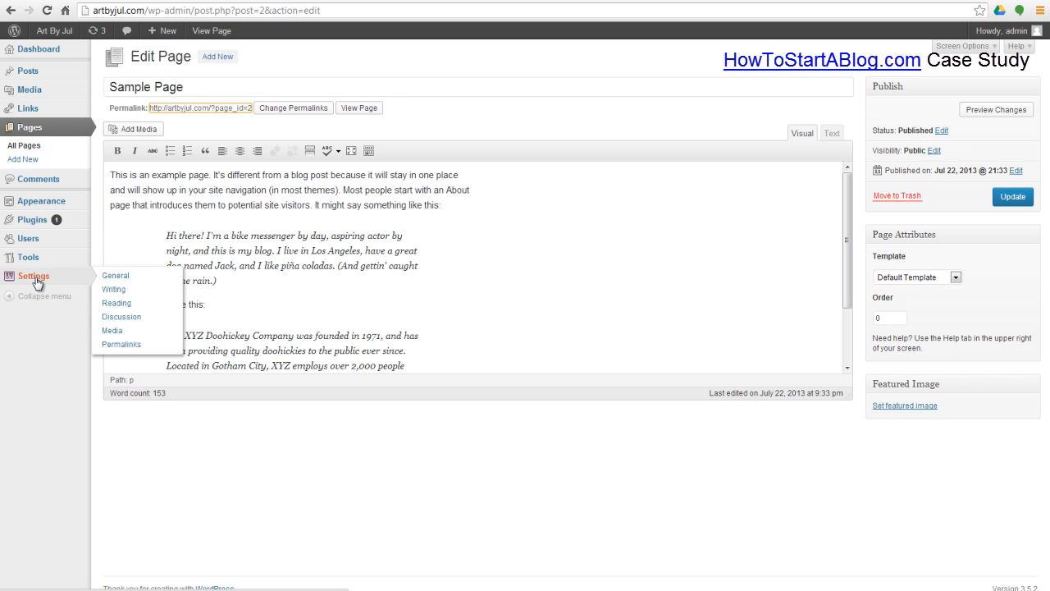
Step: Switch permalinks to the Post name structure, save, and open the Sample Page for editing
click(123, 345)
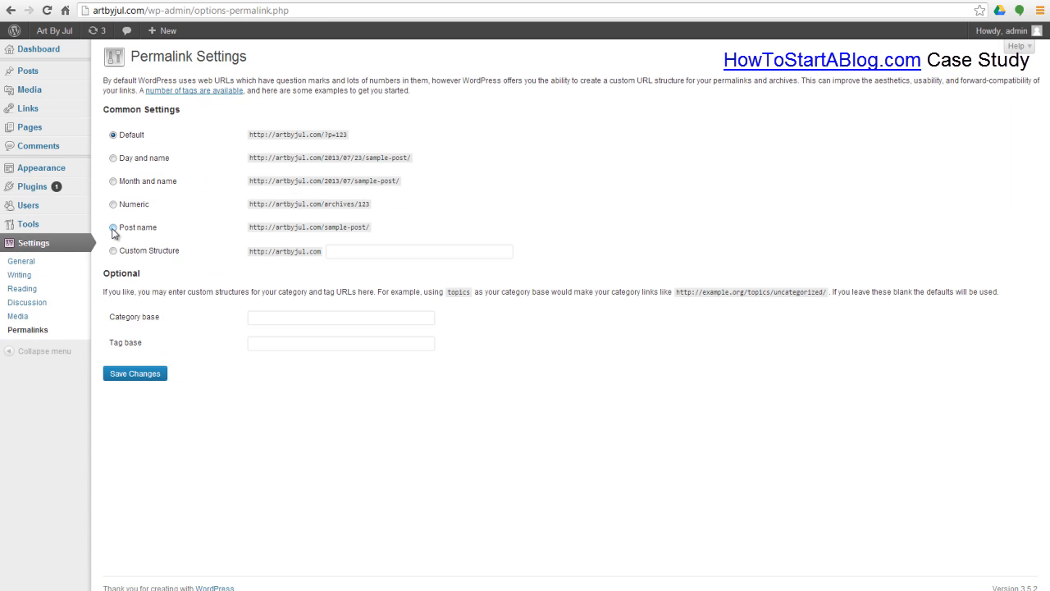
click(113, 228)
click(140, 376)
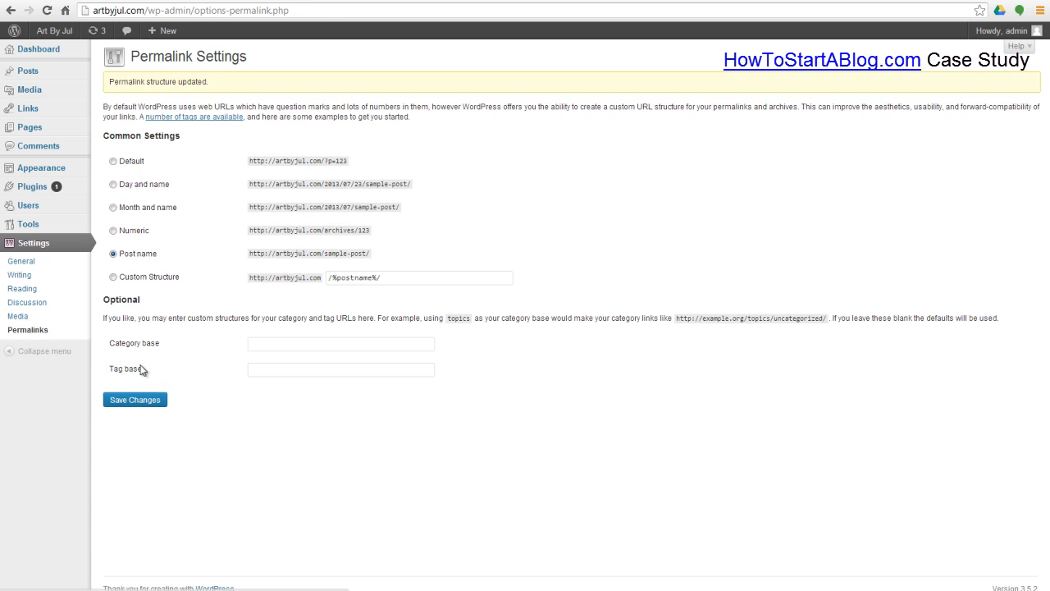
click(33, 132)
click(156, 148)
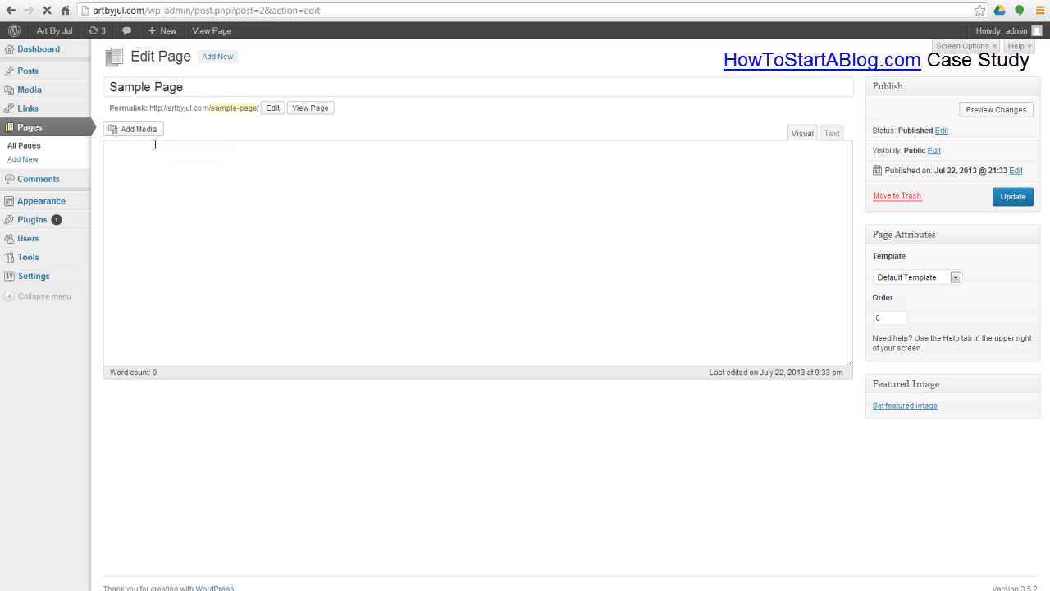
Step: Retitle the Sample Page as 'About'
drag(210, 108, 259, 108)
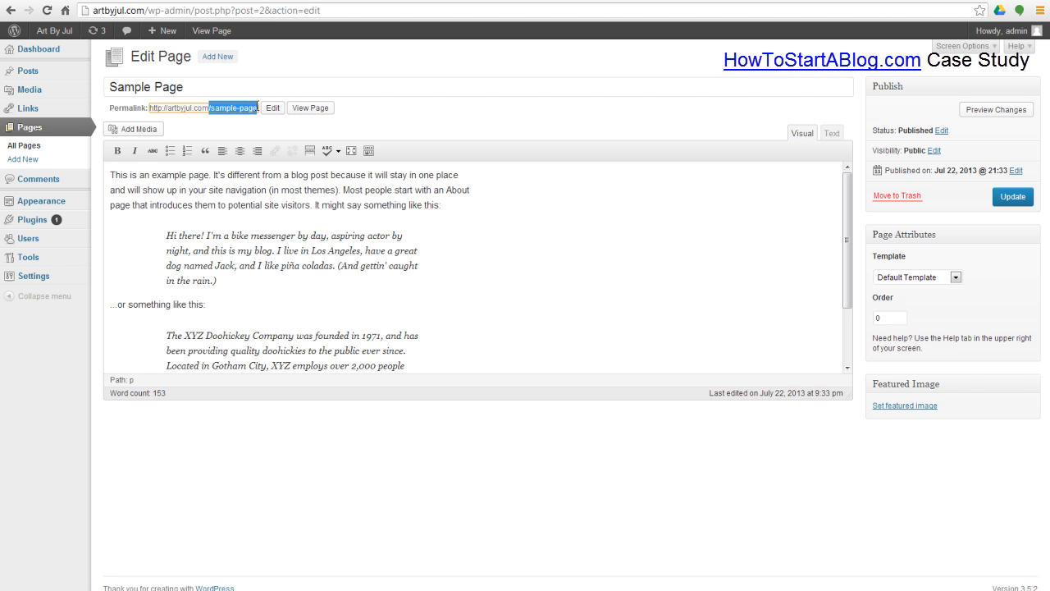
click(227, 88)
drag(227, 88, 26, 112)
click(162, 90)
drag(182, 88, 91, 96)
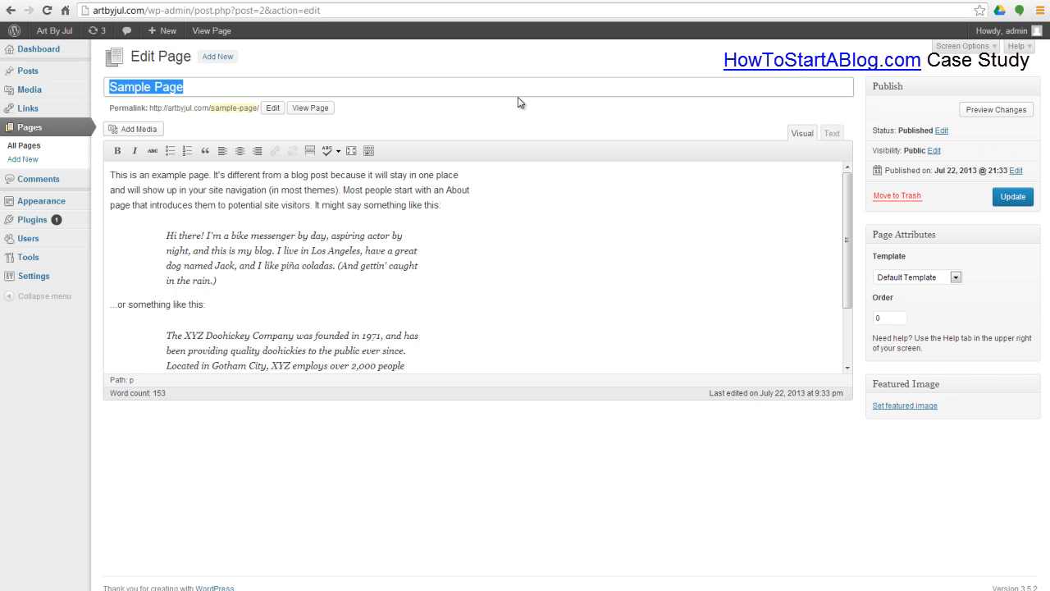
text(About)
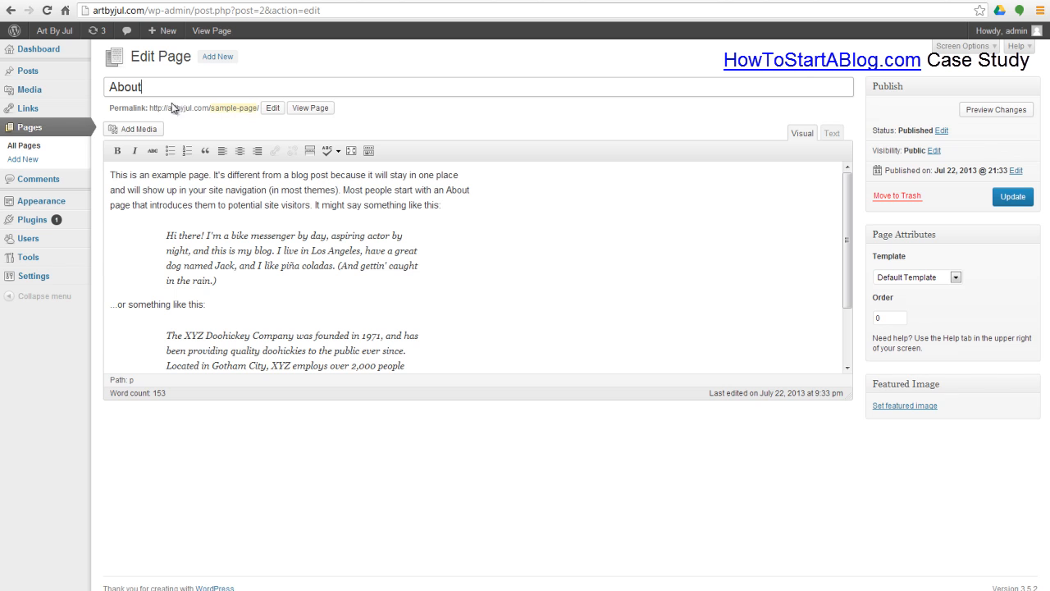
Step: Change the page's permalink slug from sample-page to about
drag(110, 89, 251, 103)
click(238, 107)
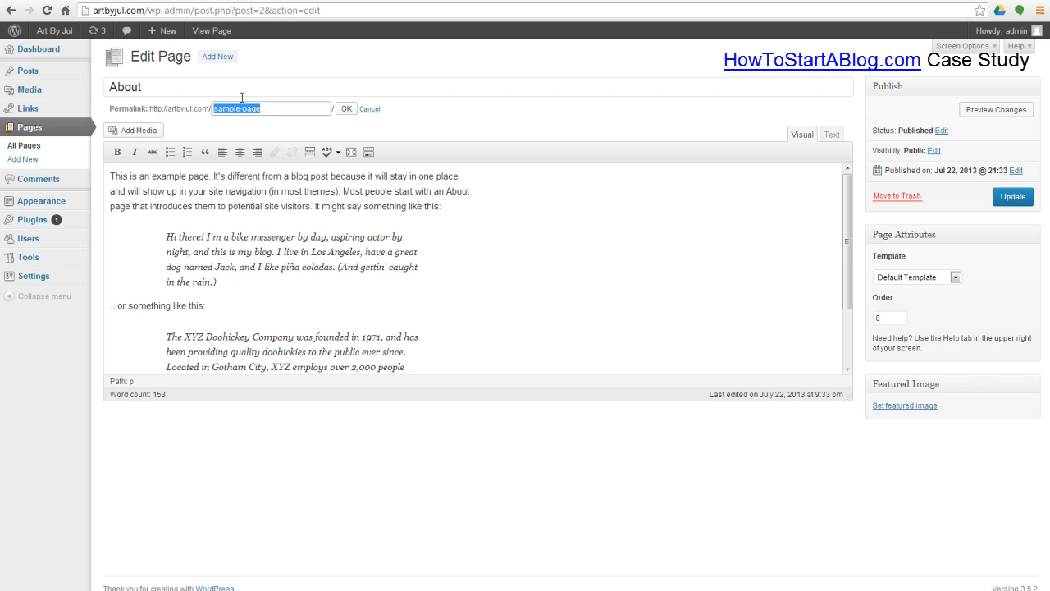
click(162, 87)
drag(279, 105, 162, 103)
key(BackSpace)
click(348, 112)
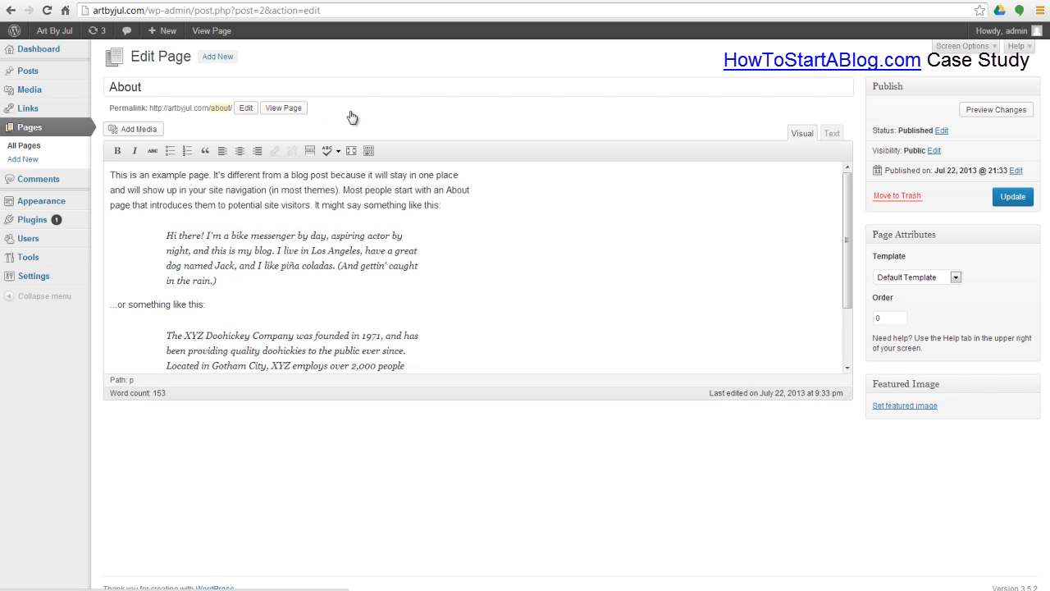
click(166, 87)
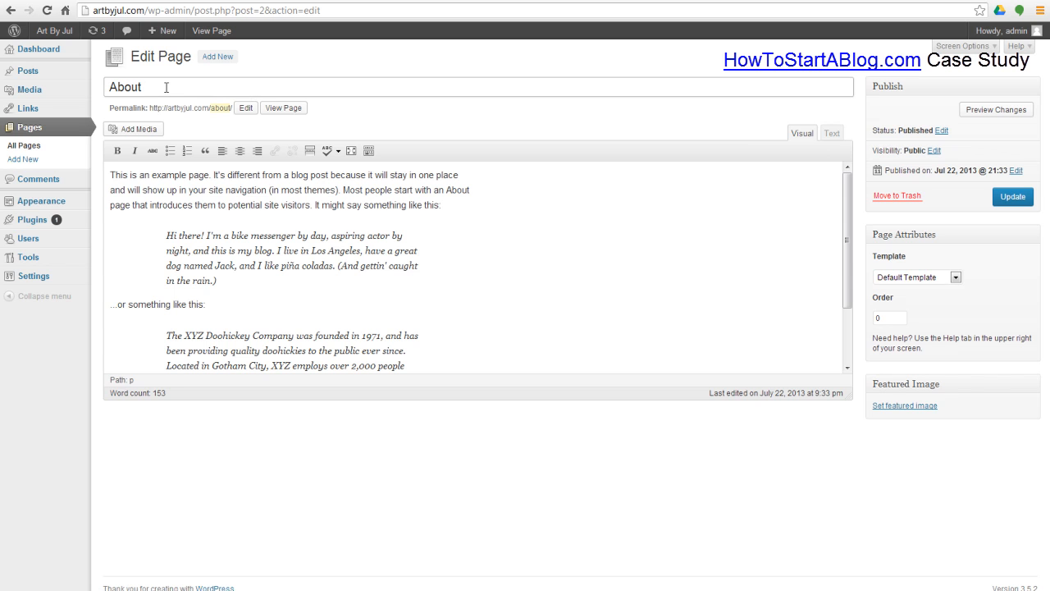
click(338, 237)
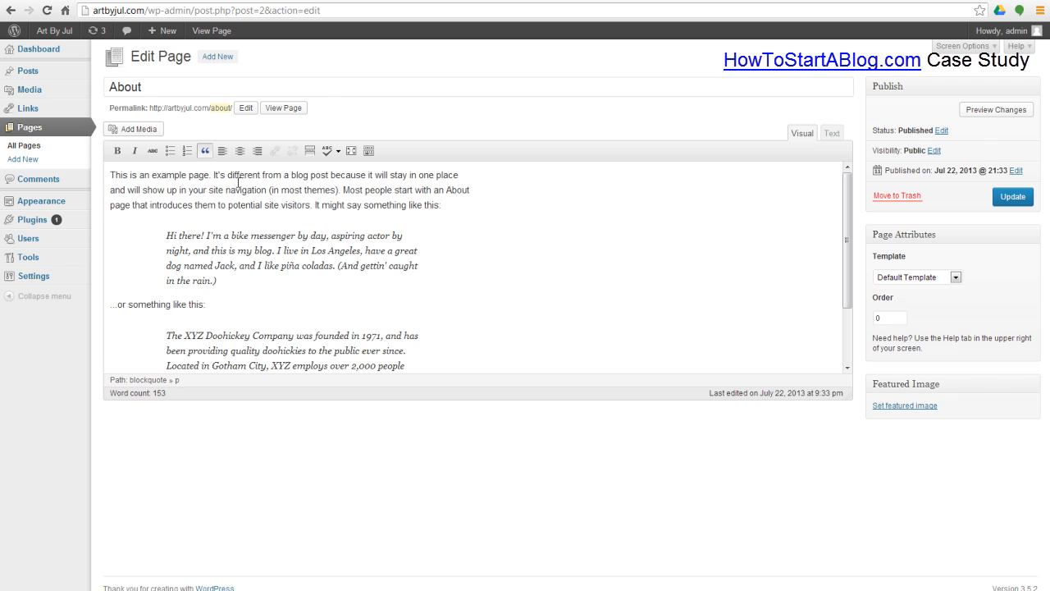
click(831, 137)
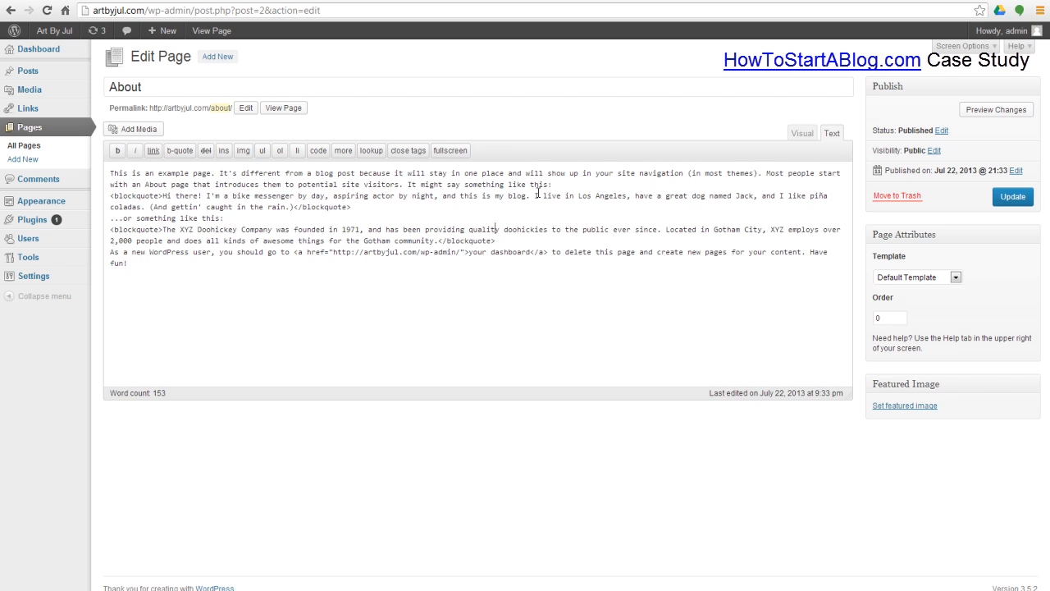
click(289, 220)
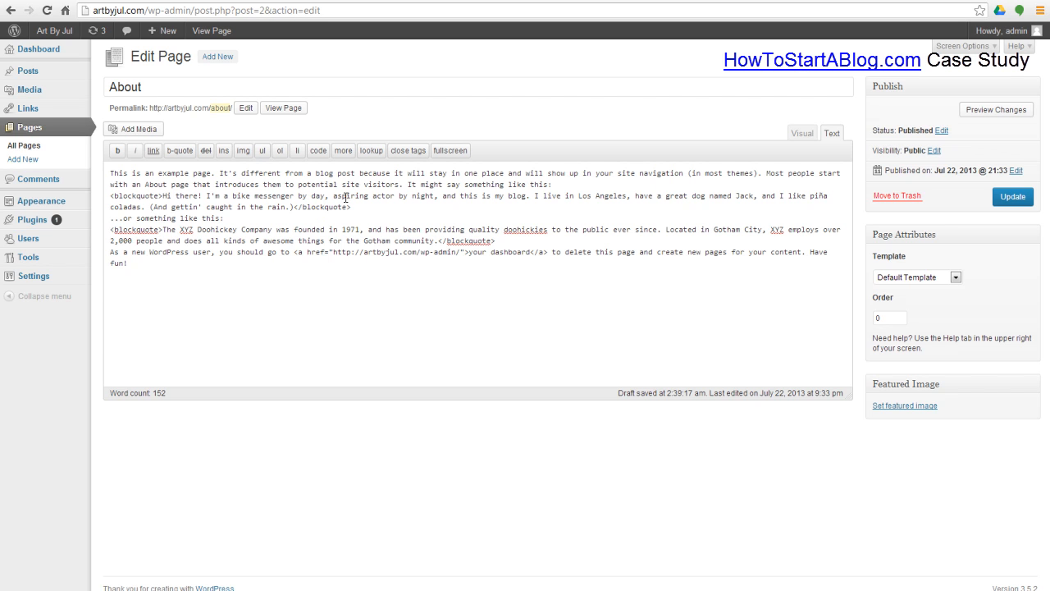
click(803, 134)
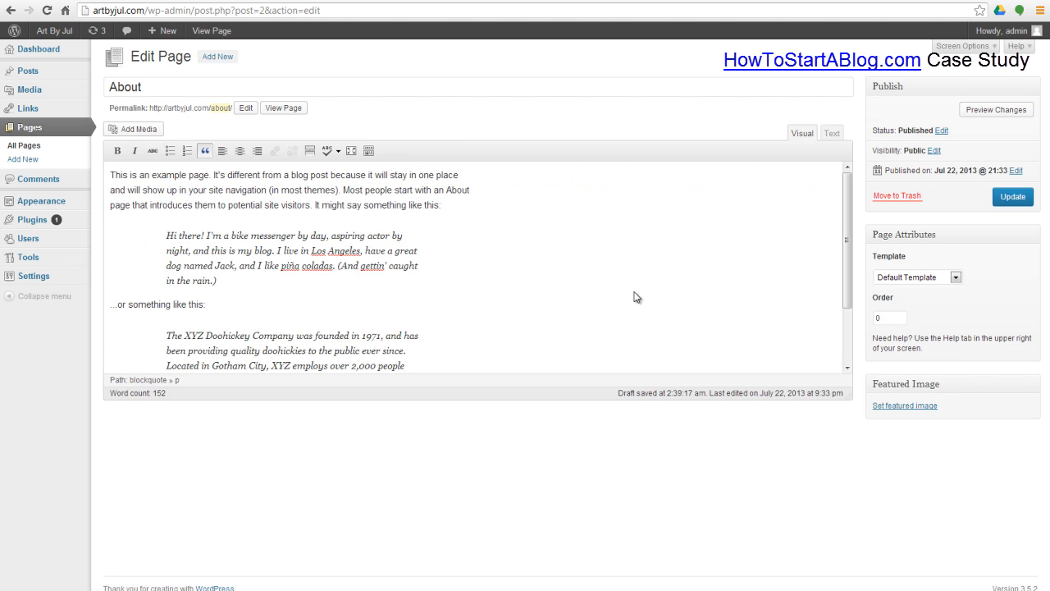
drag(847, 214, 856, 166)
Step: Replace the About page content with a short 'will update later' placeholder note and update the page
click(439, 188)
key(ctrl+a)
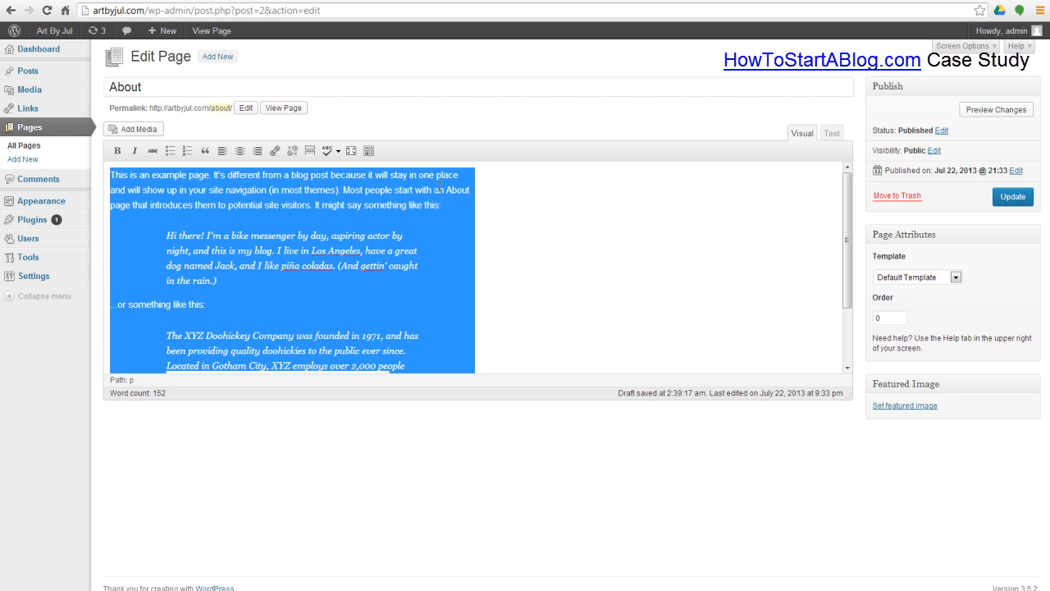
key(Delete)
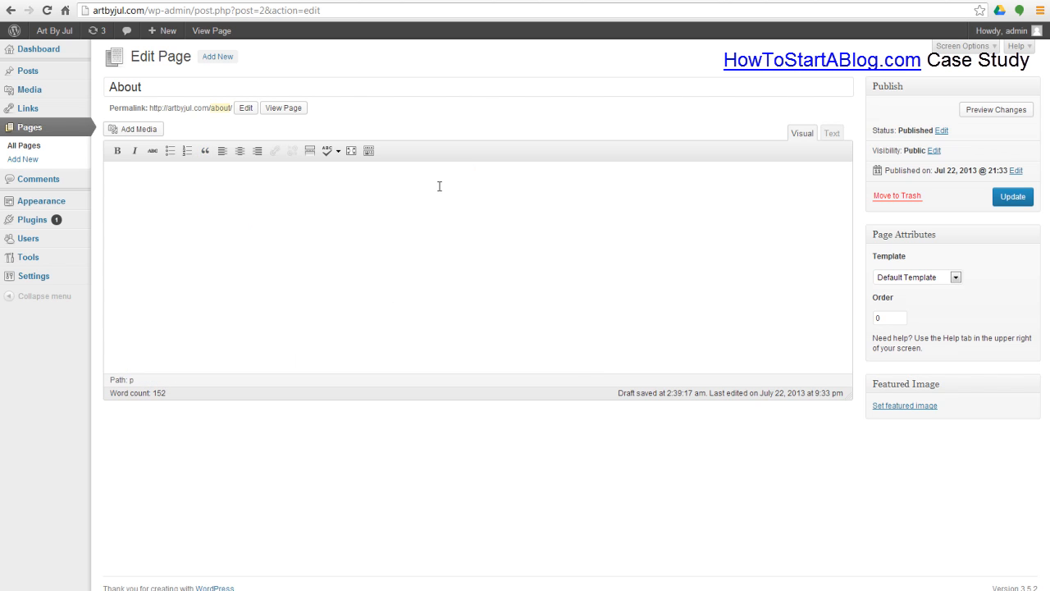
text(This is the about page )
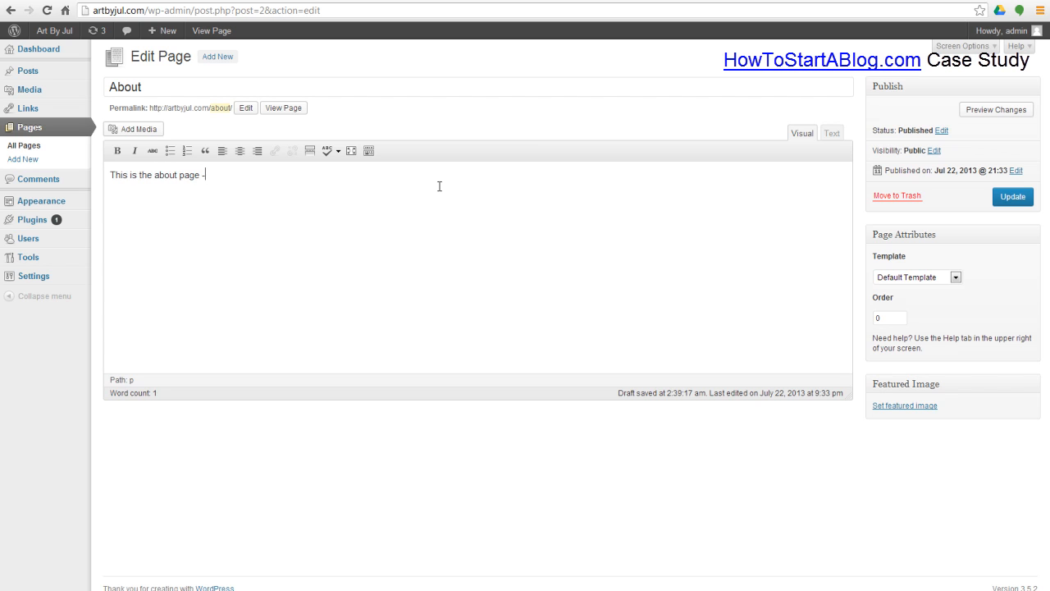
text(- Jul will come back here in t)
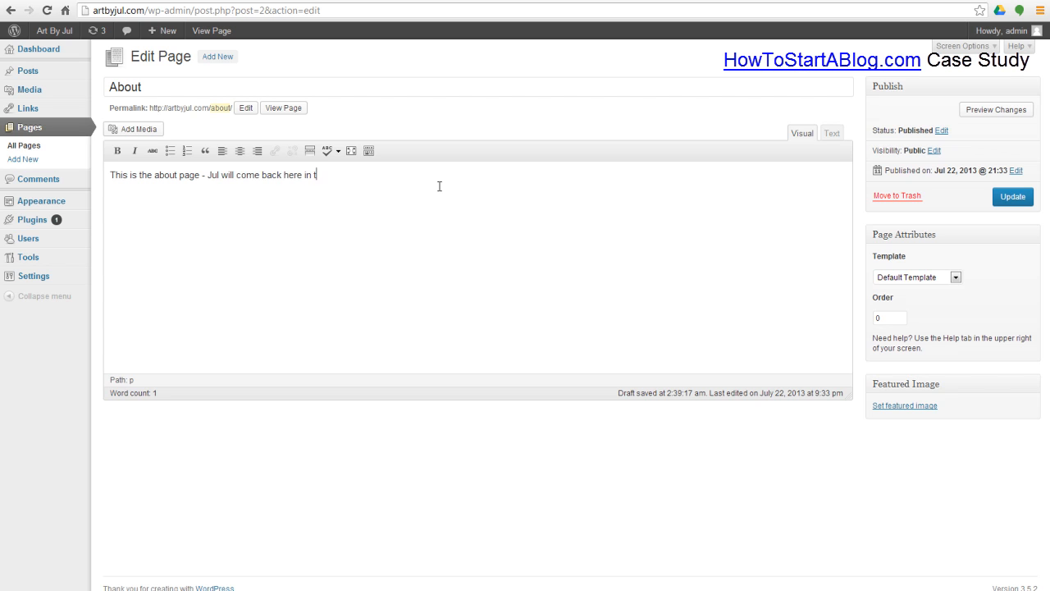
text(he dashboard and update i)
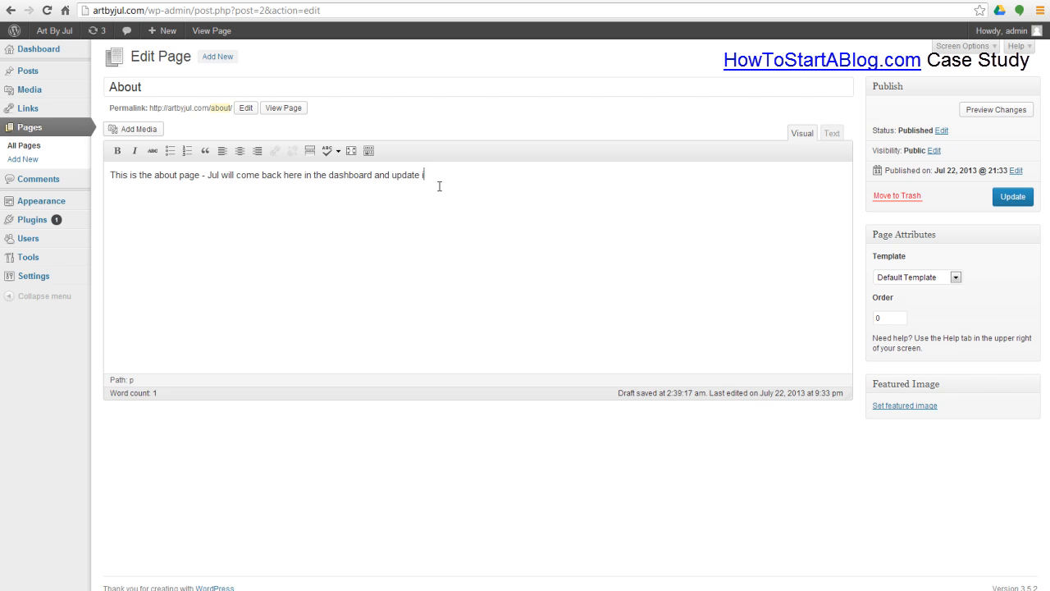
text(t later since )
text(we are running ou)
text(t of time!)
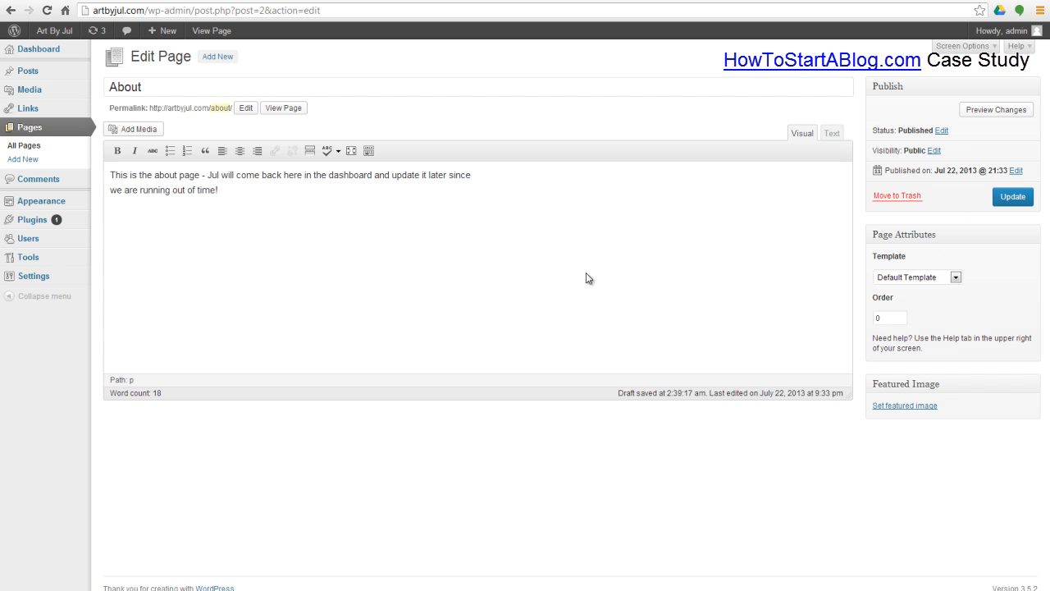
click(1014, 199)
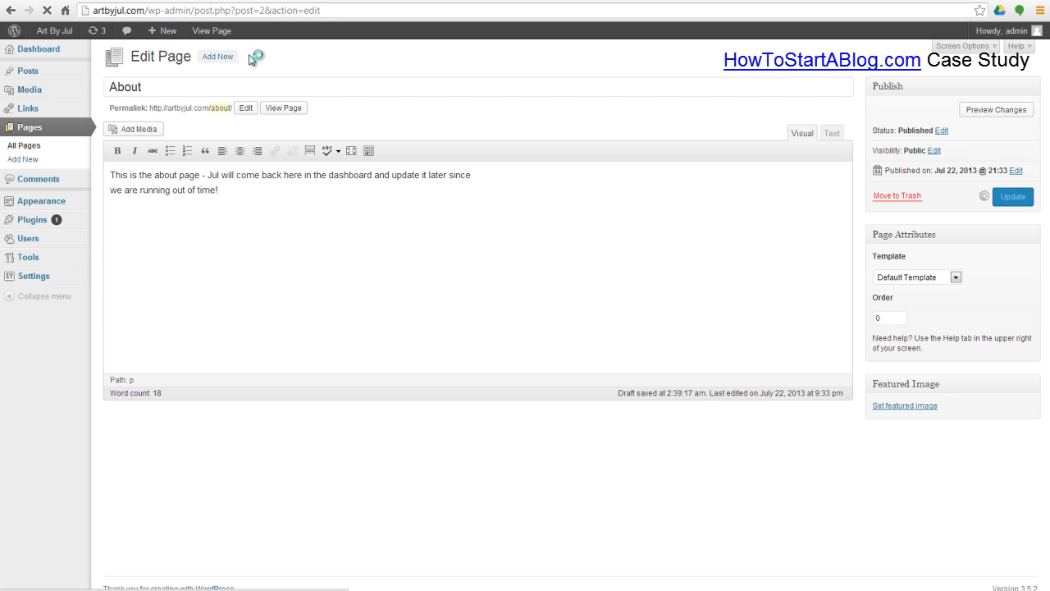
click(195, 2)
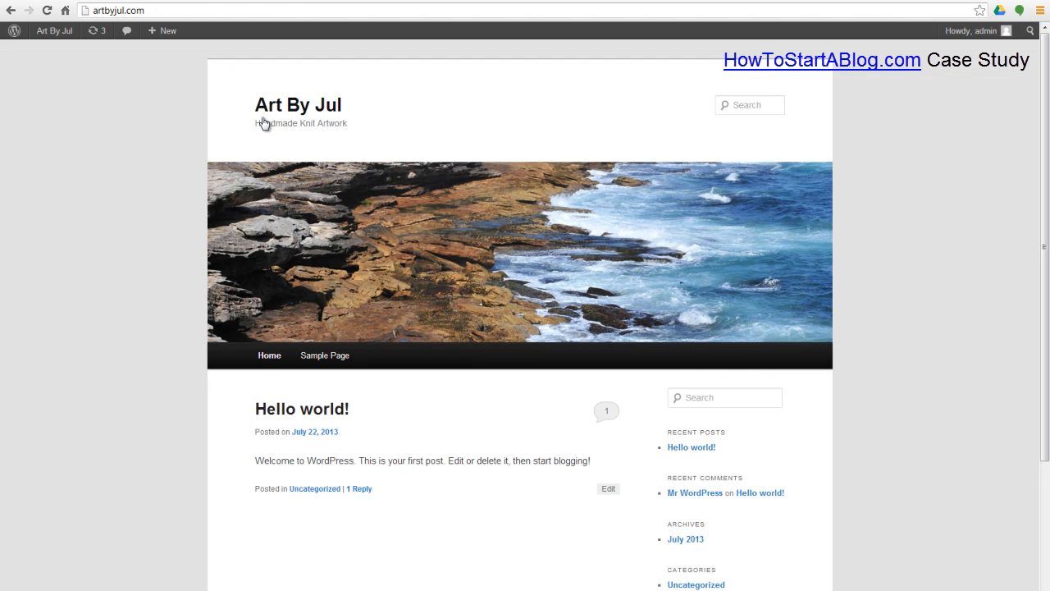
Step: Reload the live site, open About from the menu to check its text, then return Home
click(320, 108)
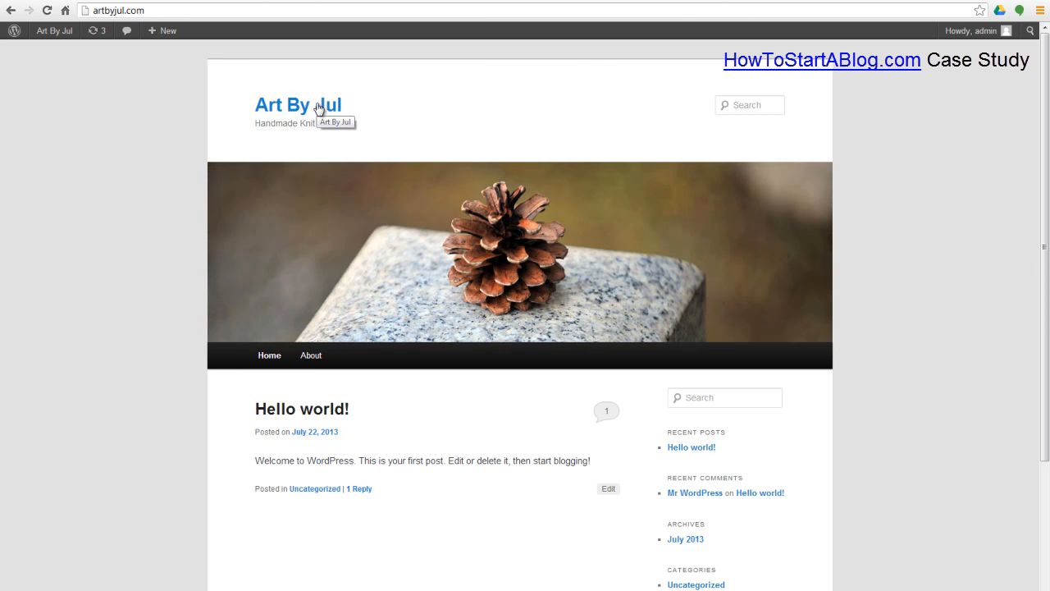
click(311, 366)
scroll(319, 359, down, 2)
scroll(319, 358, down, 2)
drag(446, 238, 385, 231)
triple_click(385, 231)
scroll(481, 260, up, 4)
click(873, 212)
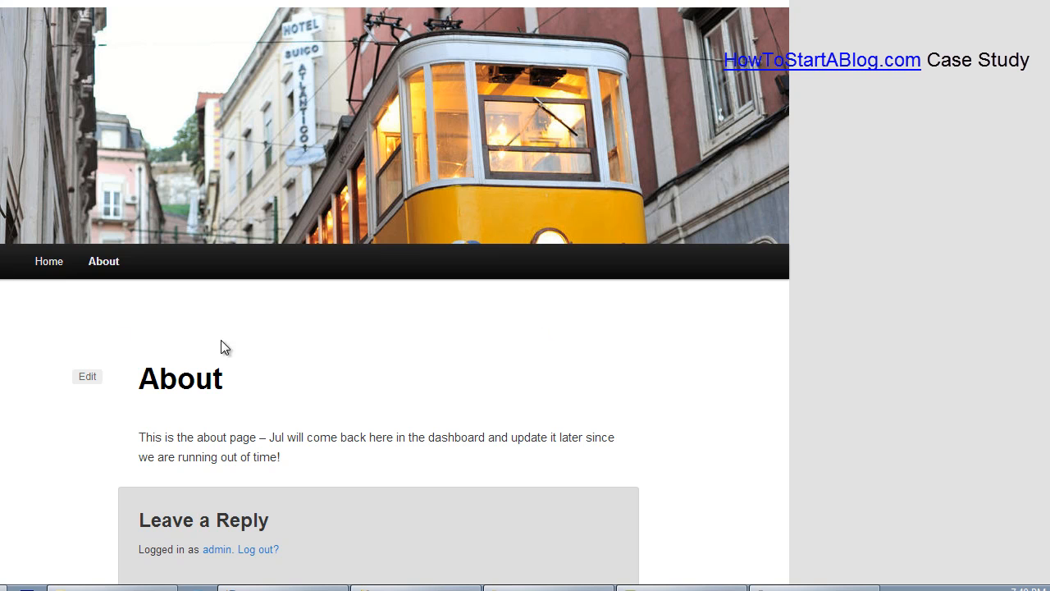
click(49, 261)
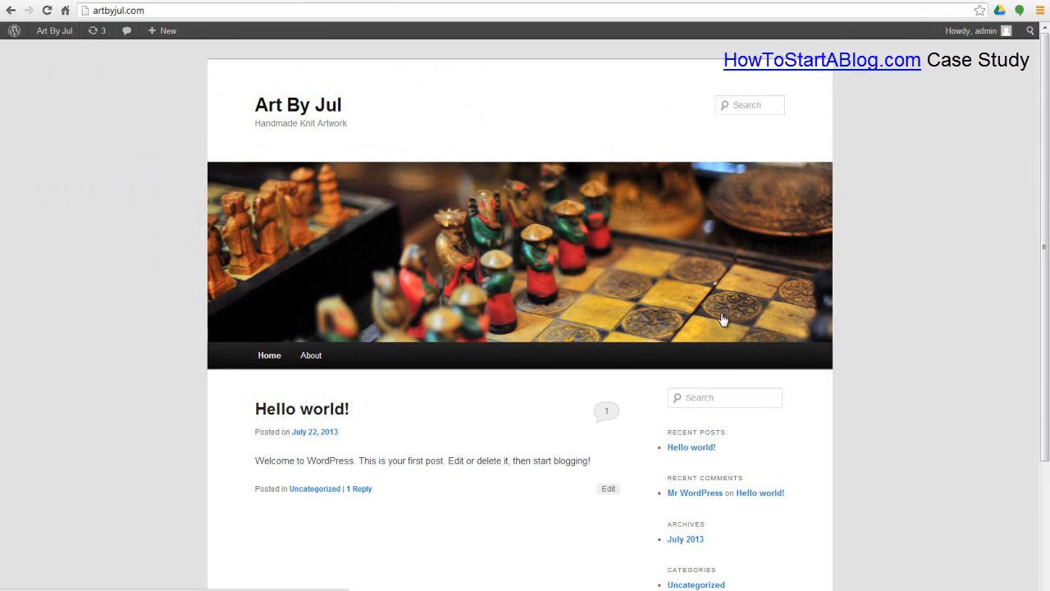
scroll(846, 370, down, 3)
scroll(763, 371, up, 3)
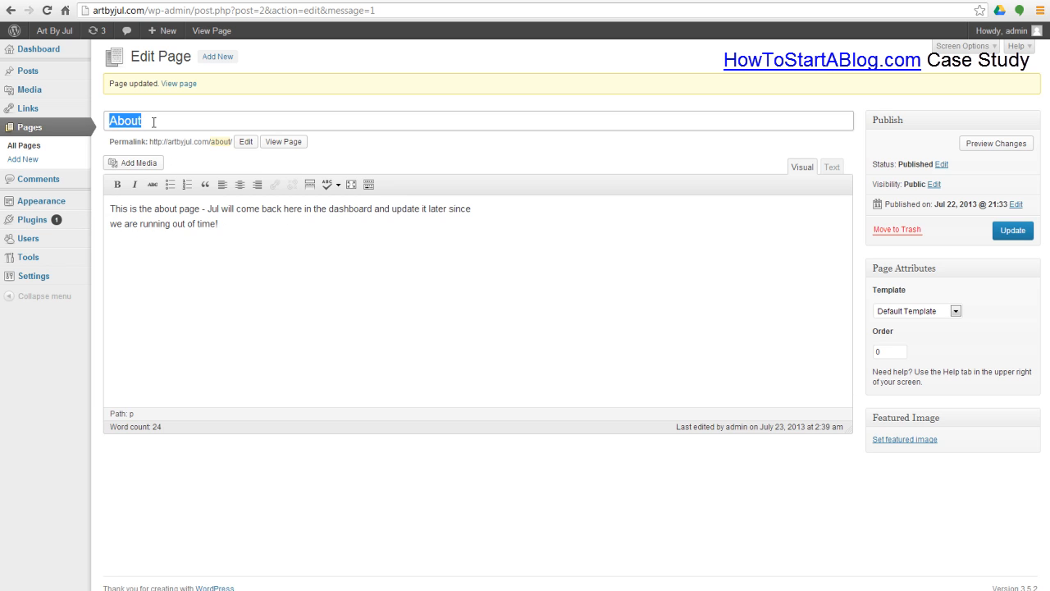
Step: Create and publish a blank page titled 'Contact'
click(27, 159)
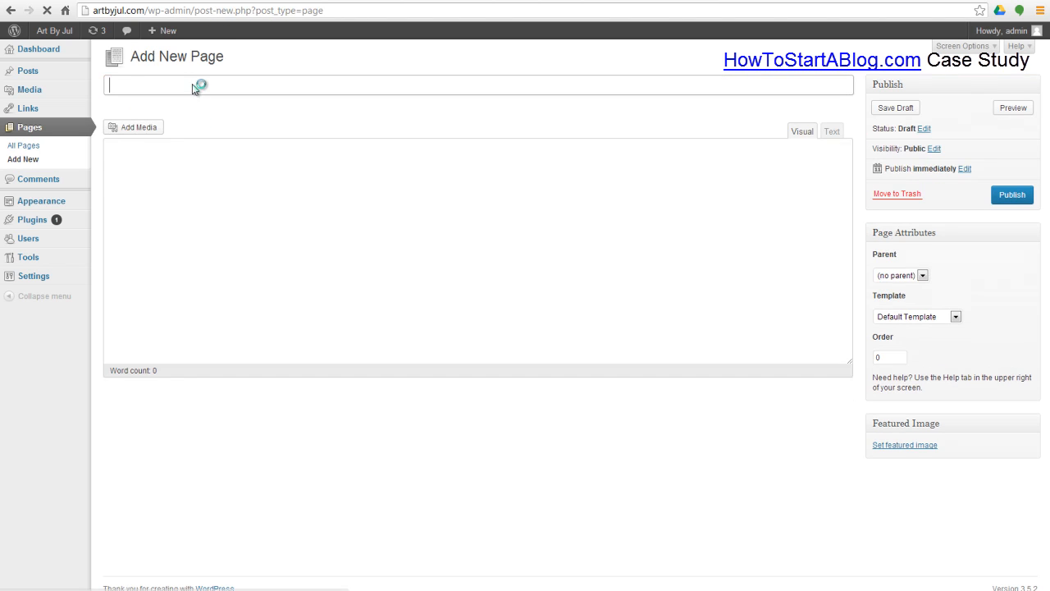
text(Contact)
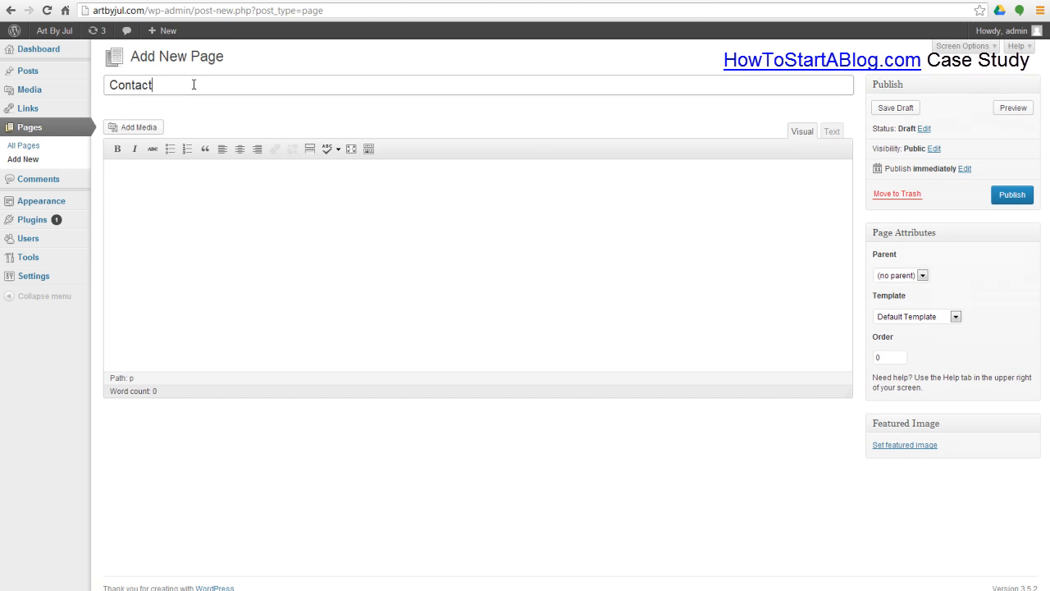
click(790, 230)
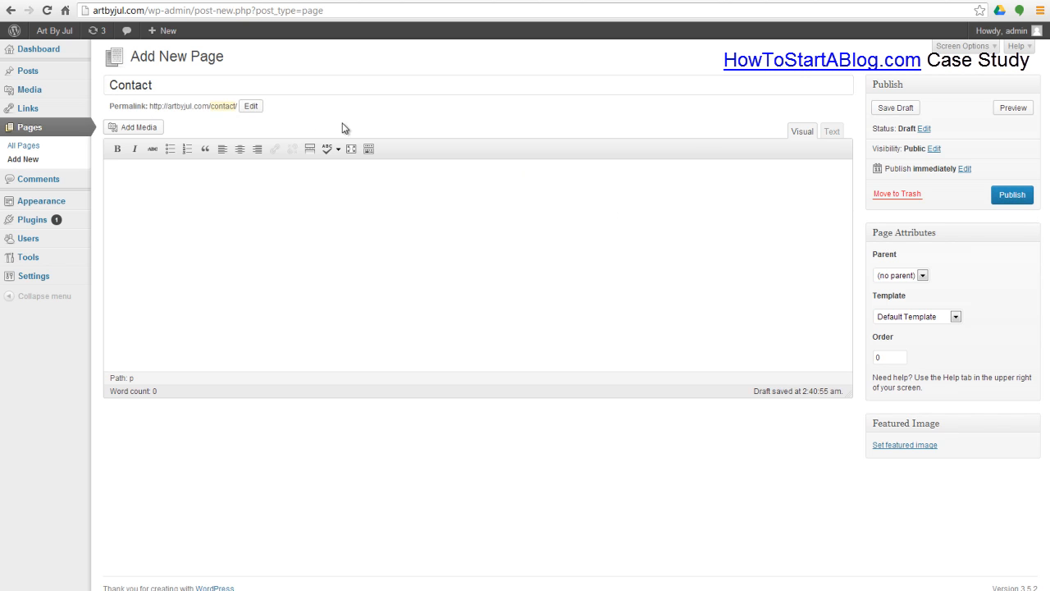
click(1012, 197)
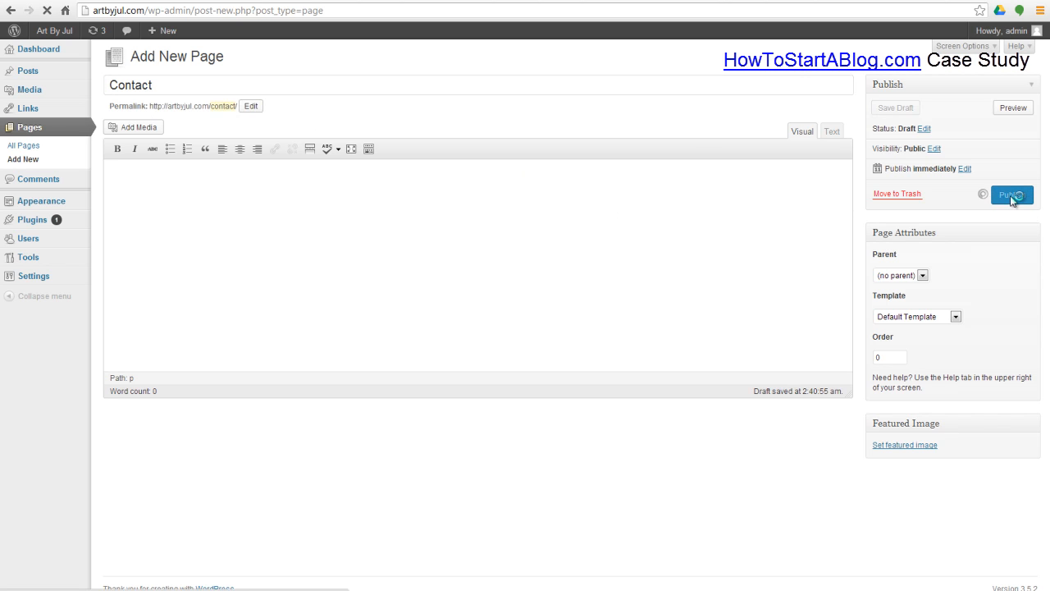
click(43, 223)
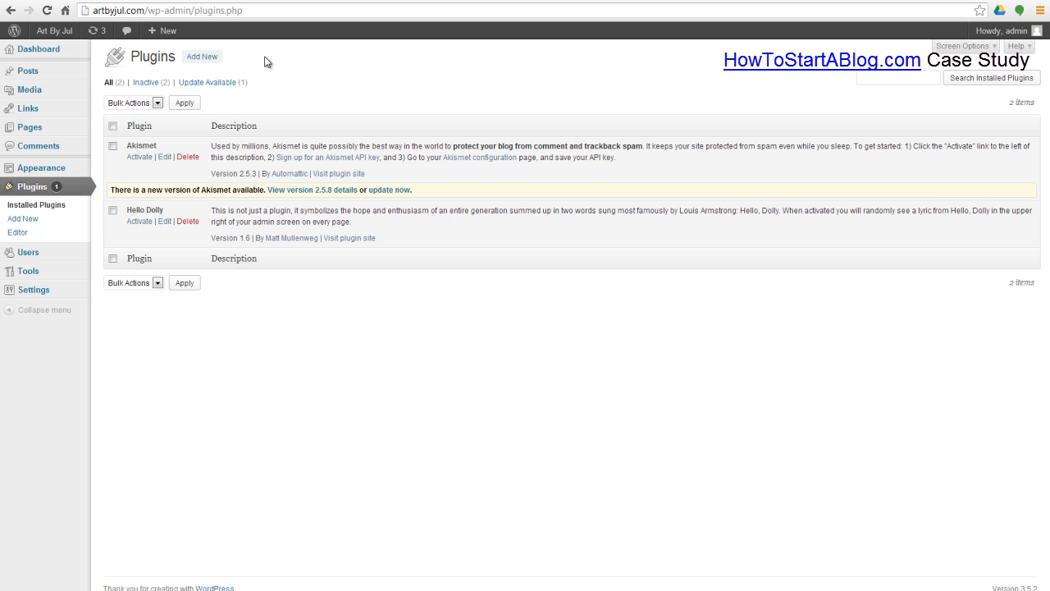
Step: Search the plugin directory for 'contact'
click(201, 59)
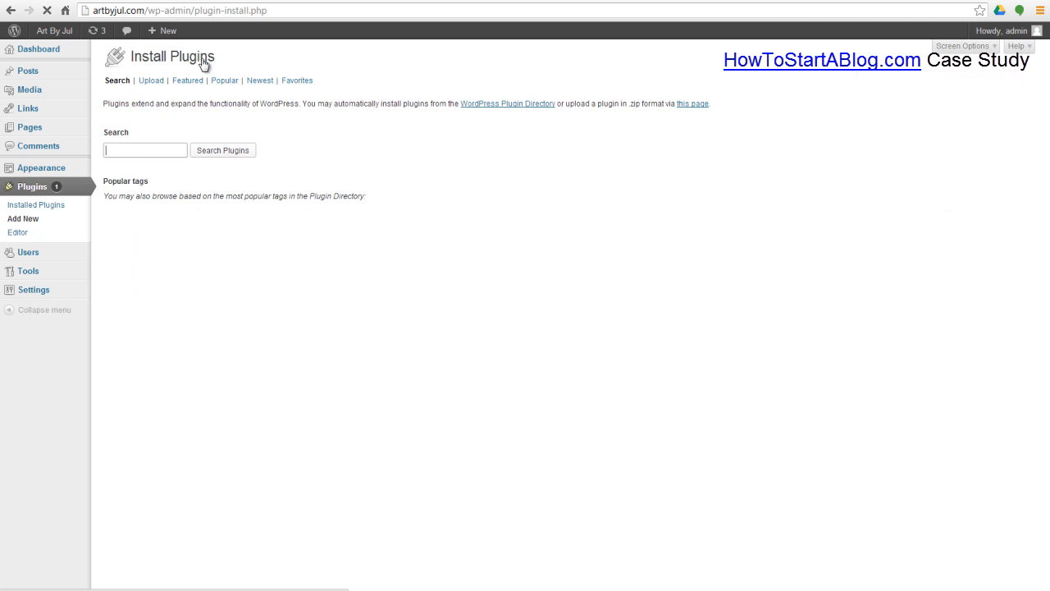
click(142, 151)
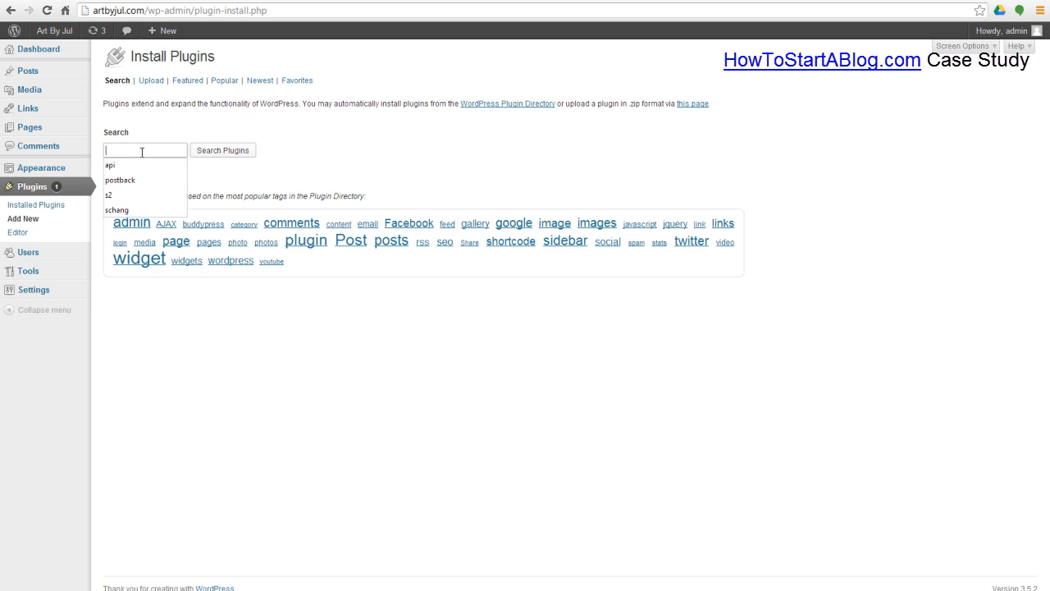
text(fast)
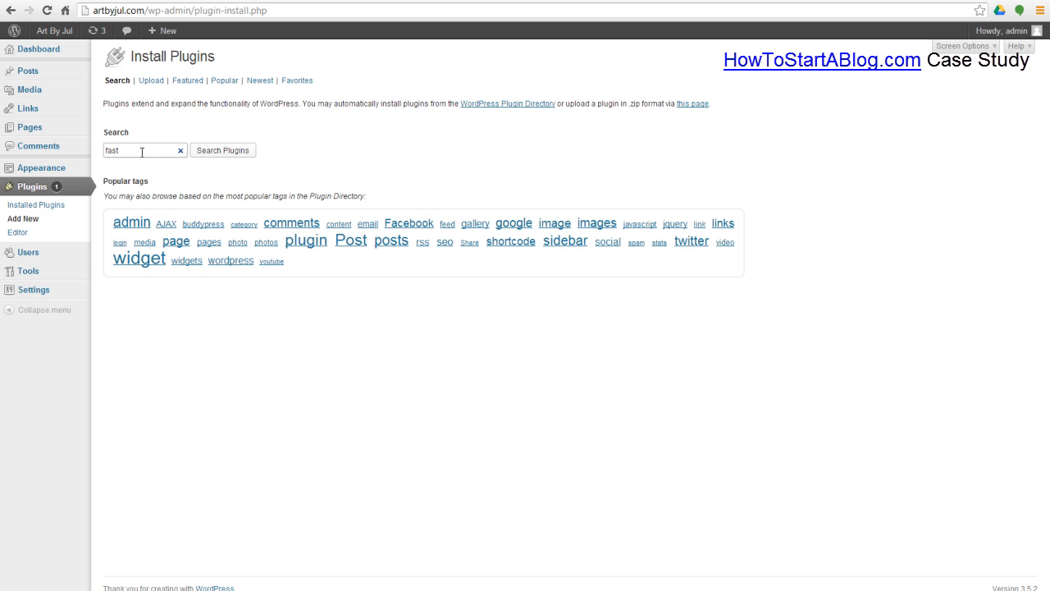
double_click(142, 151)
text(contact)
key(Return)
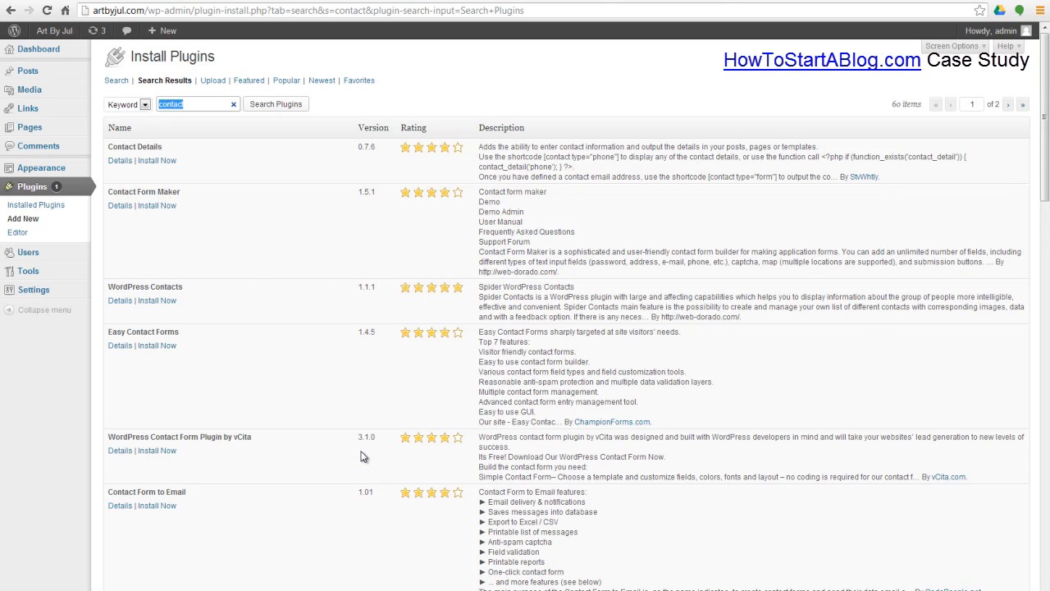
Step: Find Fast Secure Contact Form in the results and install it
scroll(352, 398, down, 3)
key(ctrl+f)
text(fast)
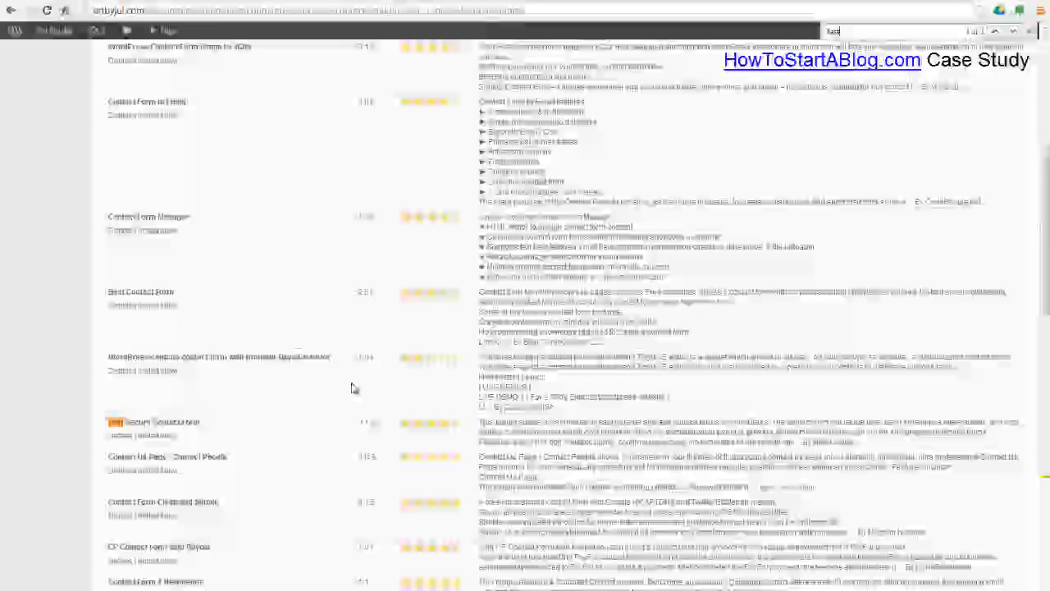
click(159, 441)
click(542, 307)
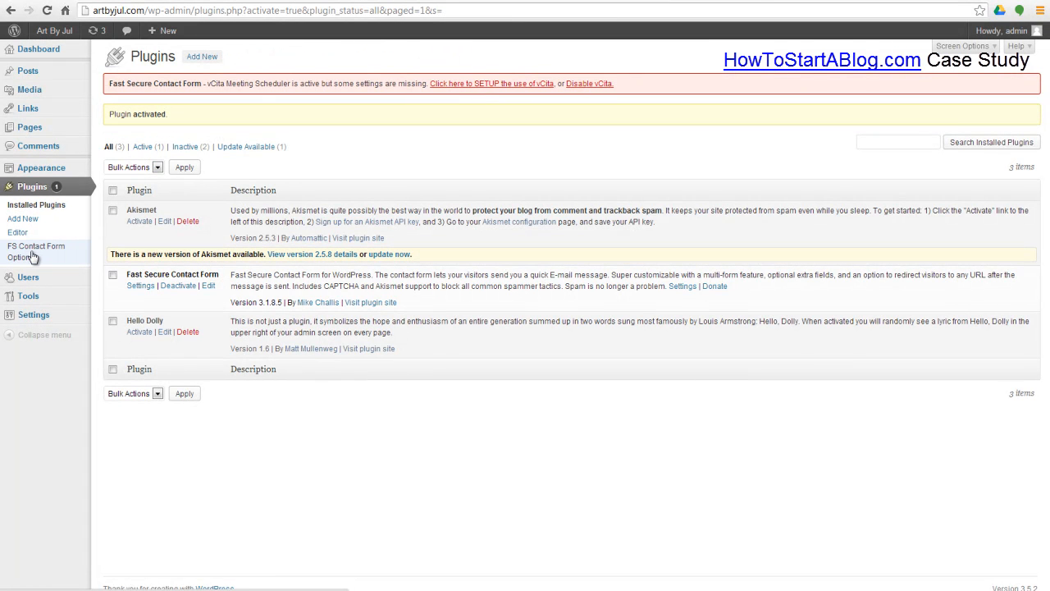
Step: Disable vCita in the FS Contact Form options and copy the form's shortcode
click(33, 257)
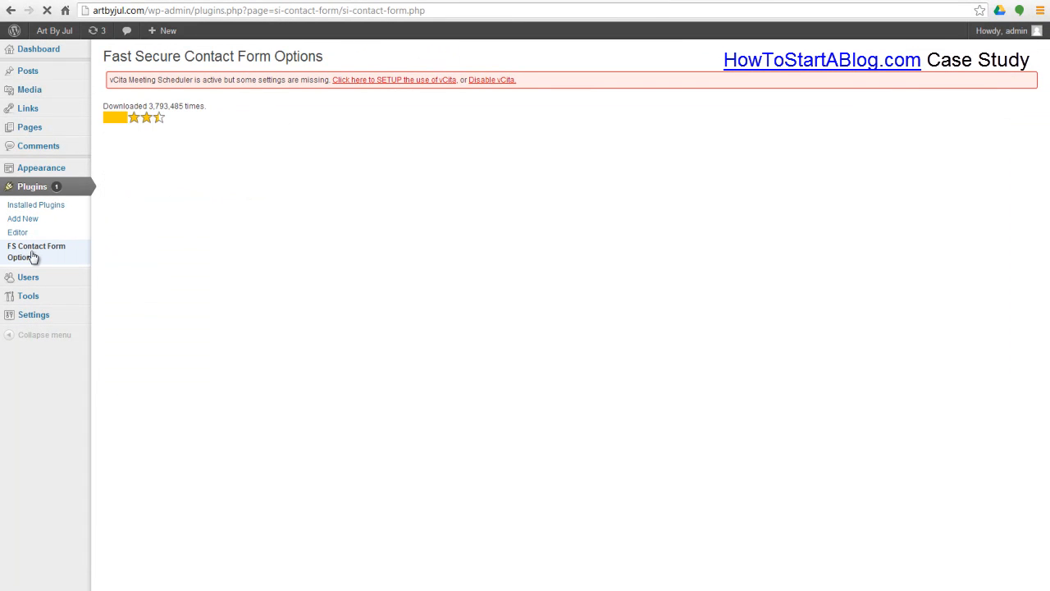
click(496, 81)
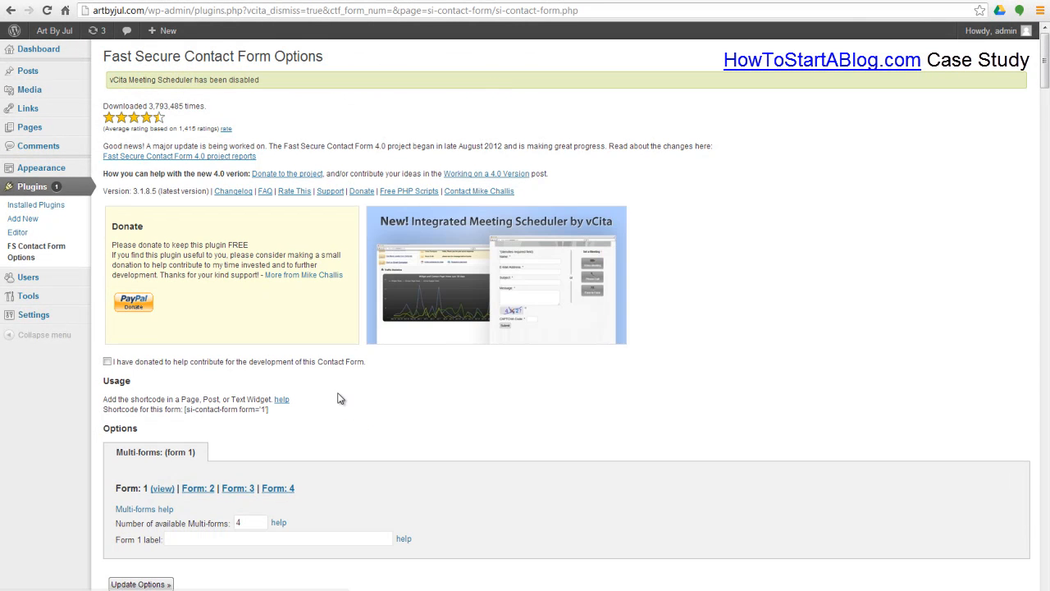
drag(268, 409, 182, 411)
key(ctrl+c)
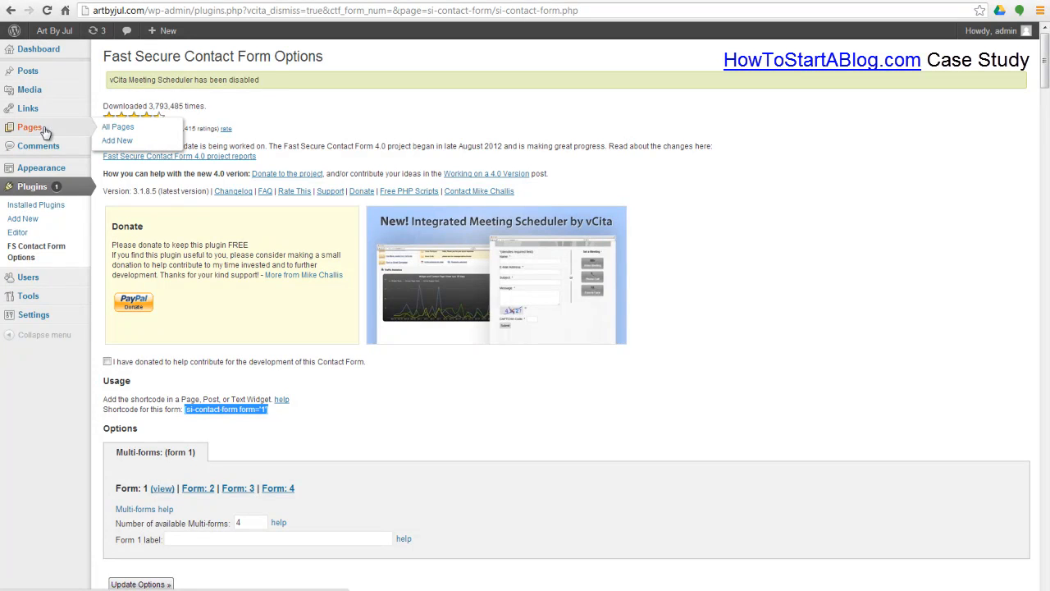
click(120, 129)
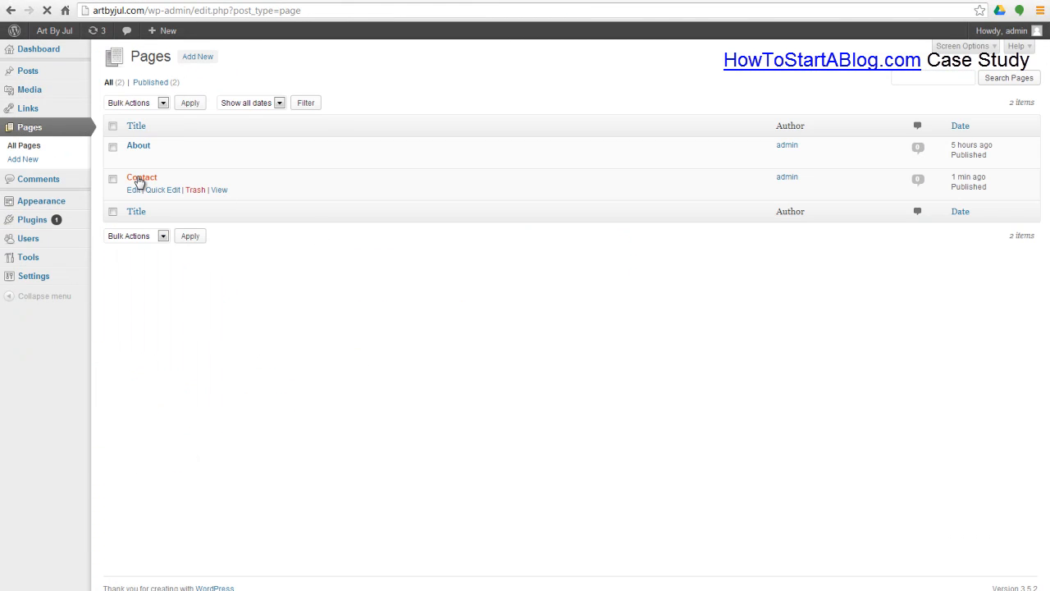
Step: Paste the [si-contact-form form='1'] shortcode into the Contact page and update it
click(139, 178)
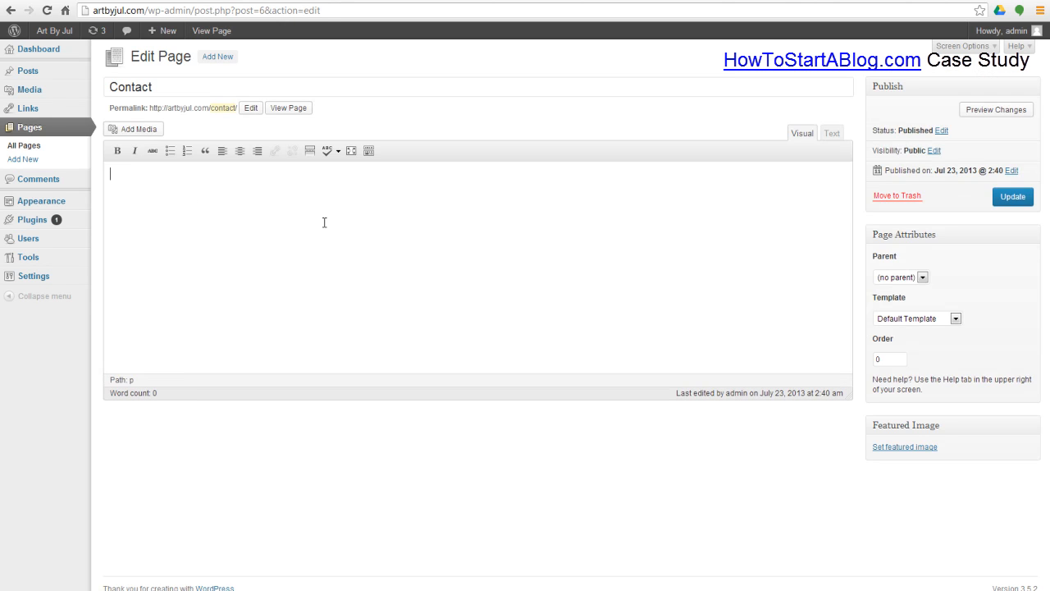
key(ctrl+v)
drag(215, 176, 98, 179)
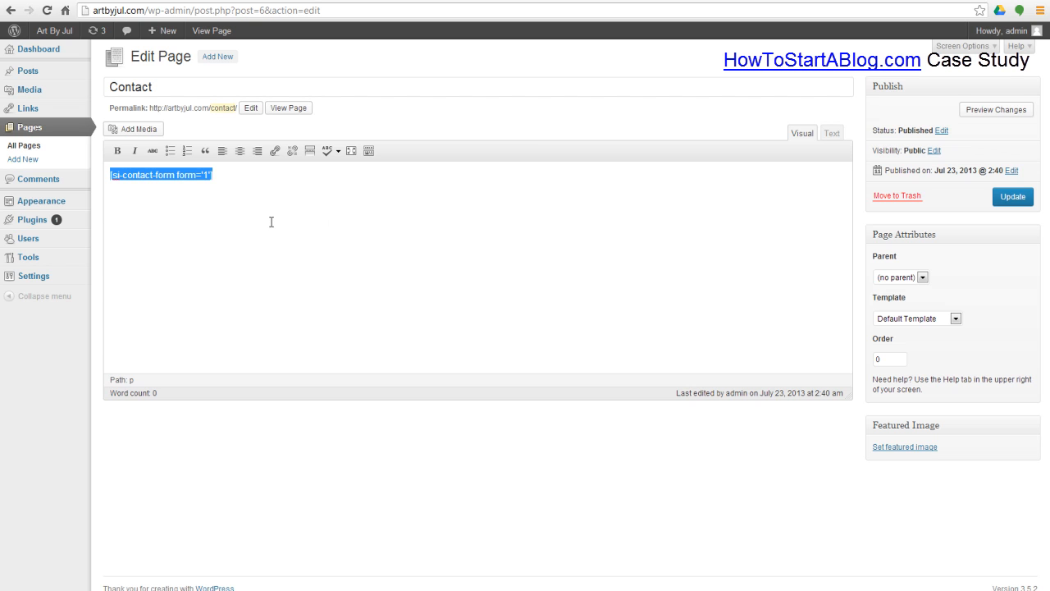
drag(229, 177, 93, 176)
drag(224, 178, 128, 180)
click(256, 182)
click(1013, 197)
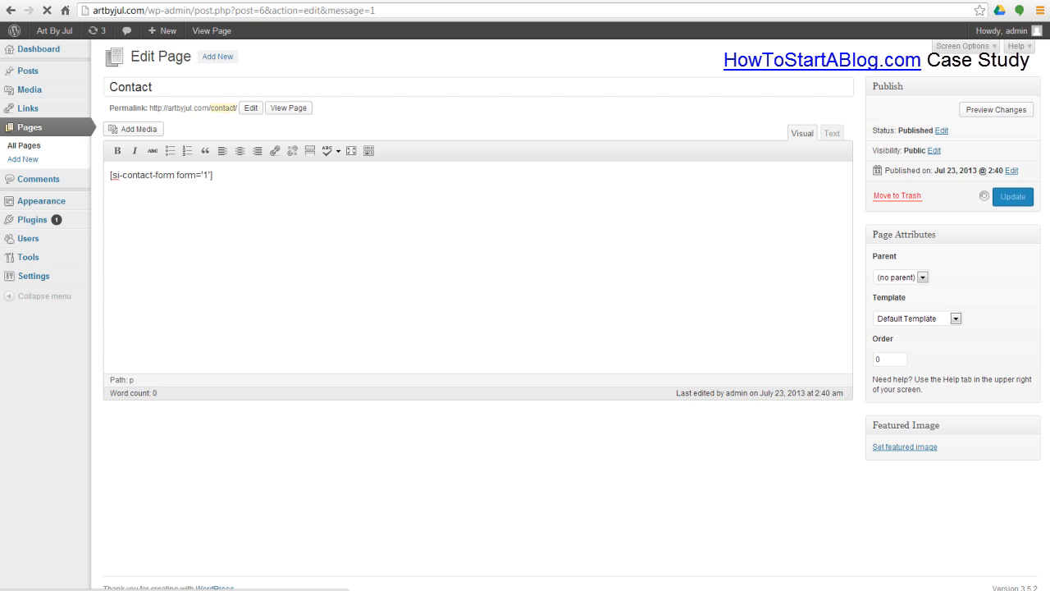
click(180, 1)
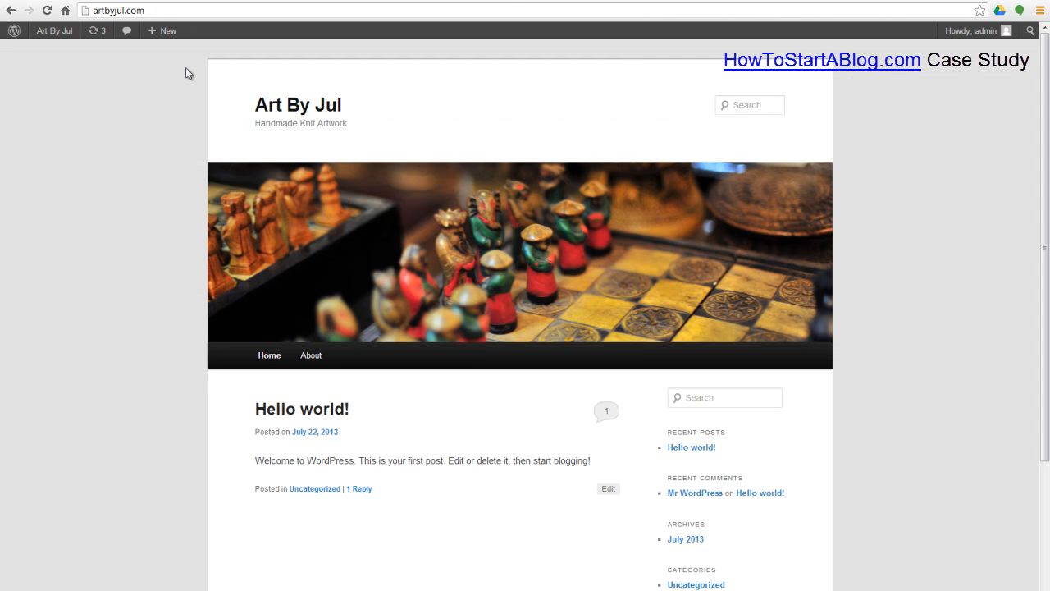
Step: Reload the live site and view the Contact page's Name, E-Mail, Subject, Message and CAPTCHA fields
click(270, 360)
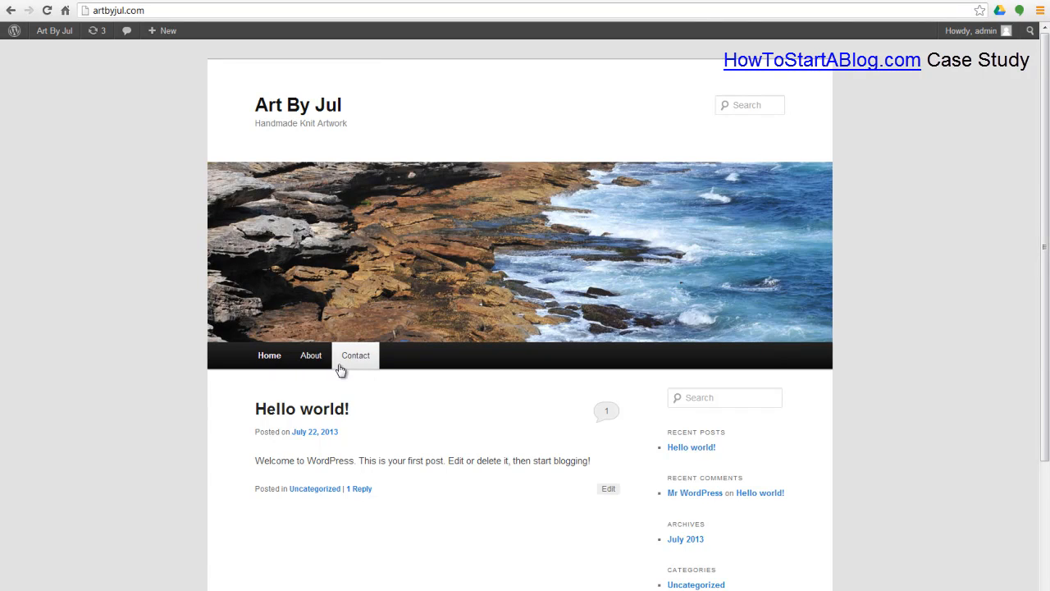
click(315, 362)
click(356, 361)
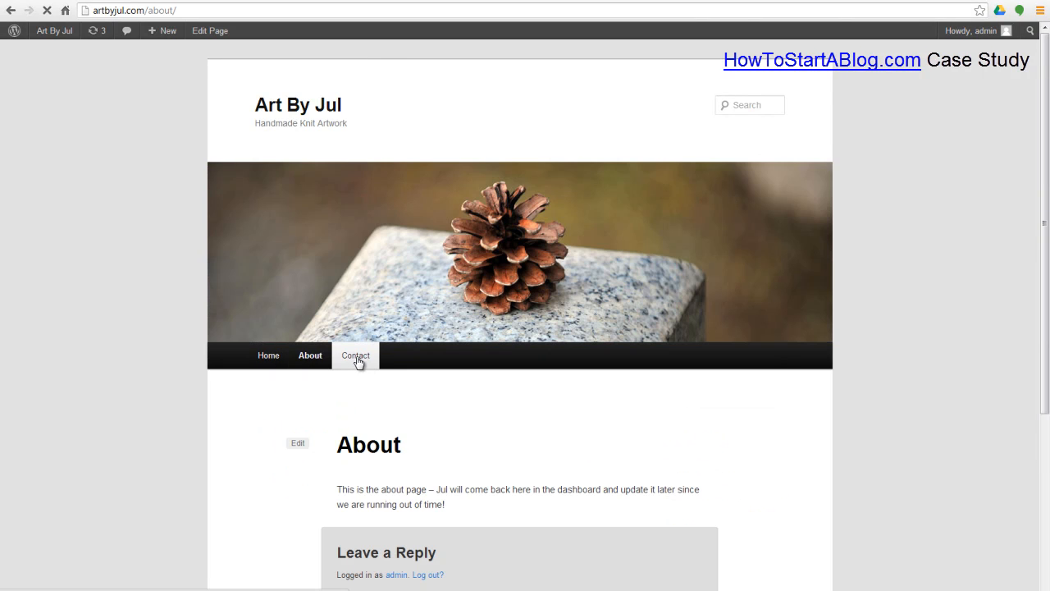
scroll(386, 365, down, 4)
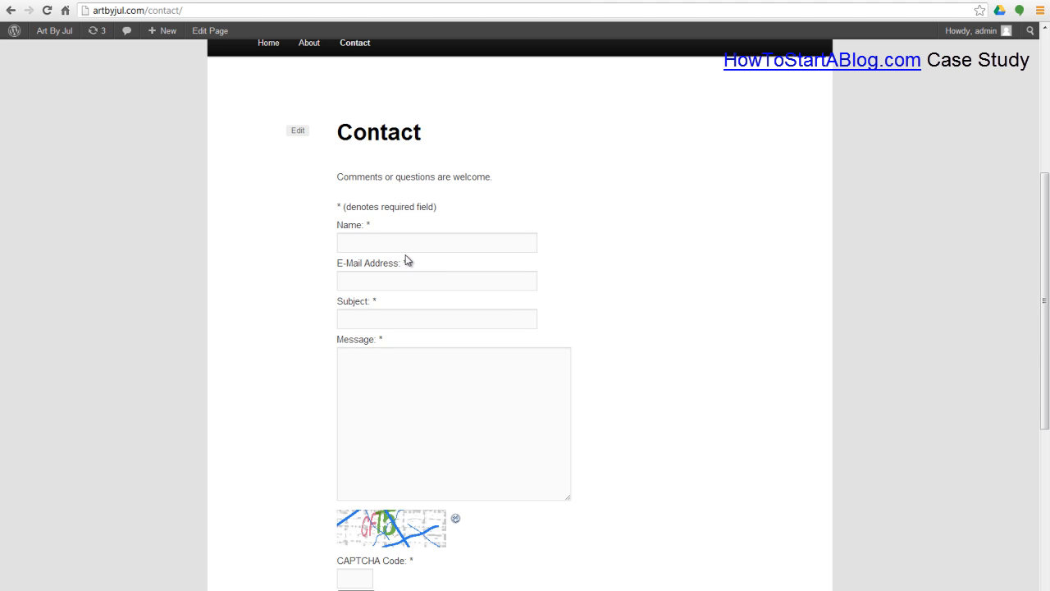
scroll(410, 265, down, 2)
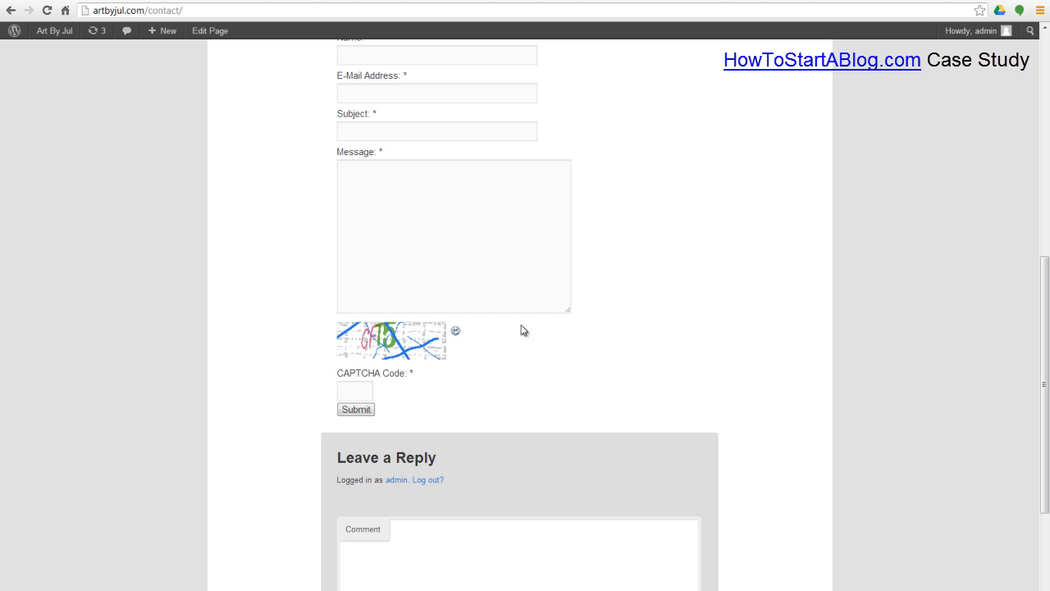
scroll(670, 371, up, 3)
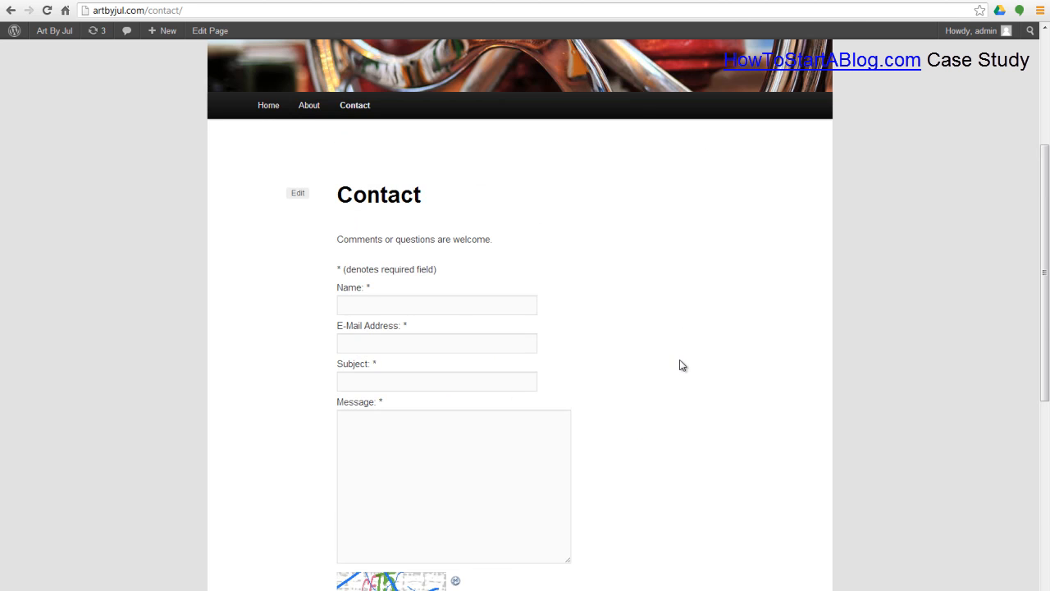
scroll(690, 359, down, 2)
scroll(686, 380, up, 3)
scroll(734, 303, up, 3)
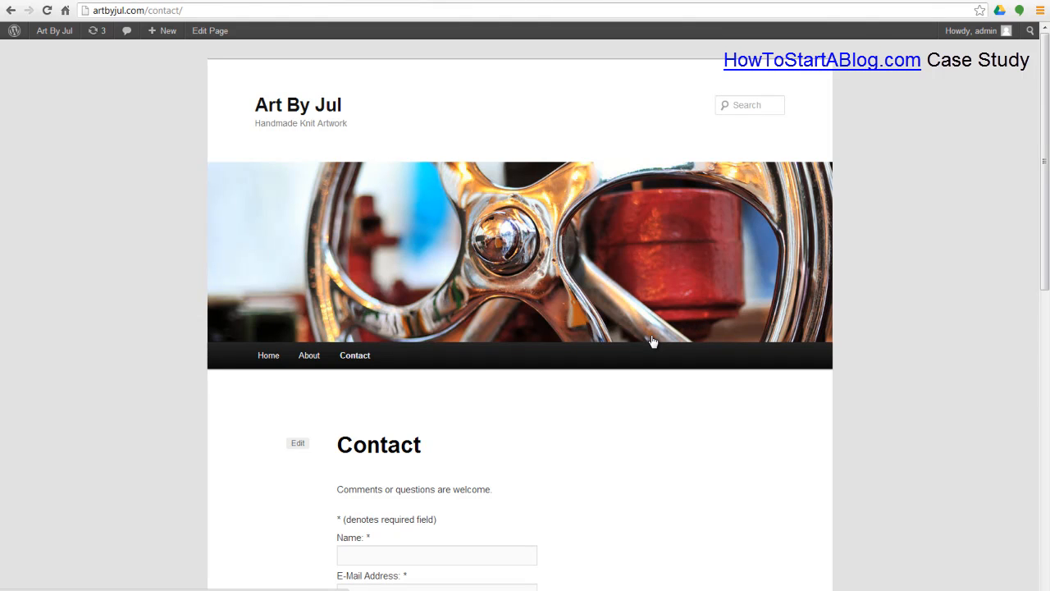